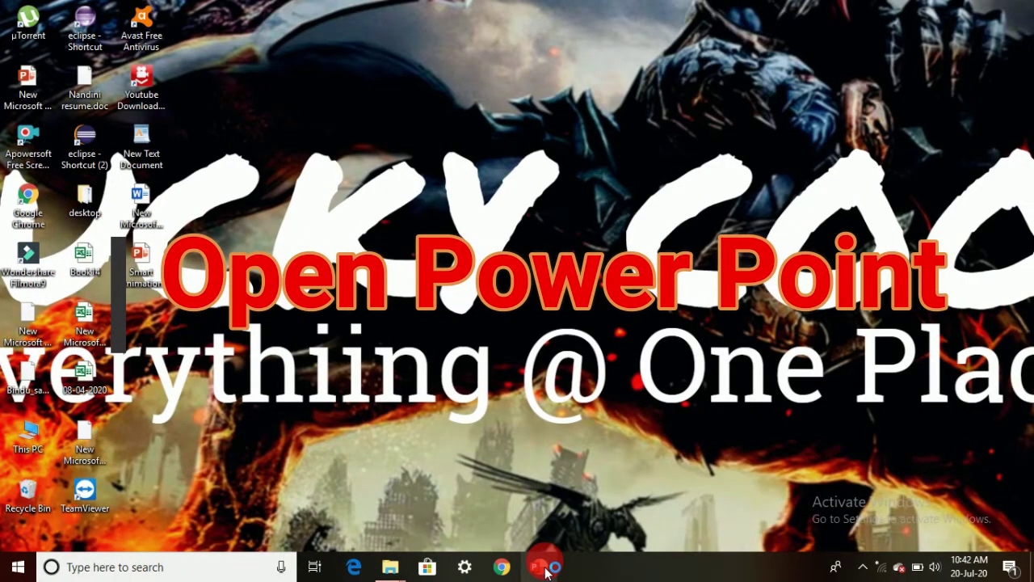
Step: Launch PowerPoint from its taskbar icon to reach the start screen
{"action": "left_click", "coordinate": [540, 567]}
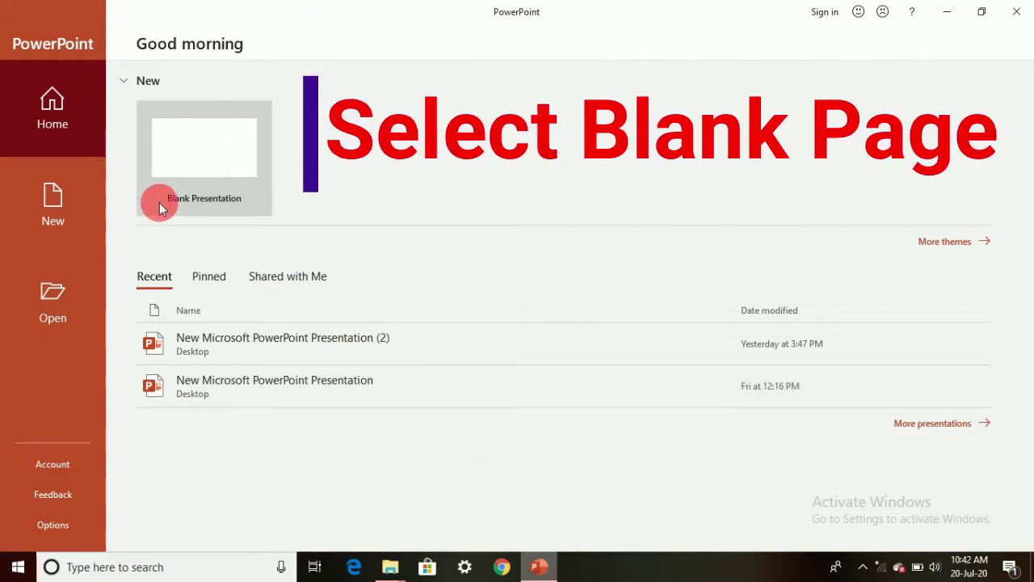
Step: Create a new blank presentation, Presentation1, with one empty slide
{"action": "left_click", "coordinate": [209, 147]}
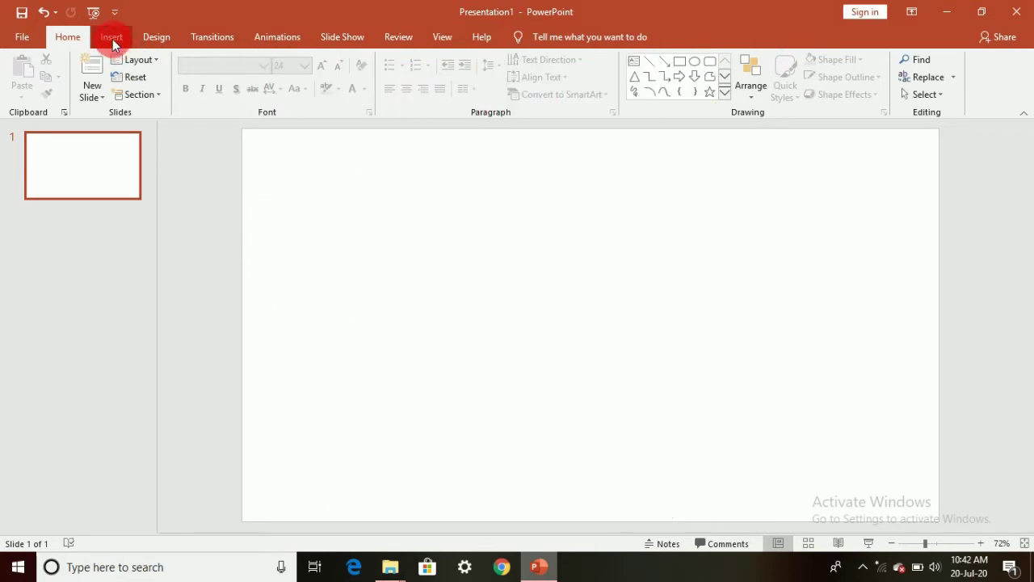
Step: Insert forest picture '1' from the Animating folder onto slide 1
{"action": "left_click", "coordinate": [110, 38]}
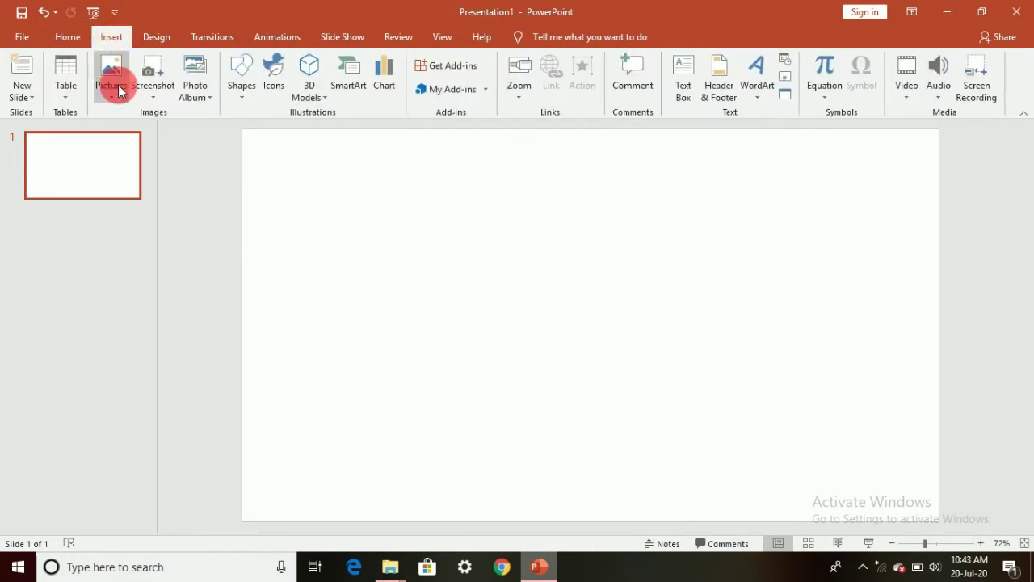
{"action": "left_click", "coordinate": [111, 71]}
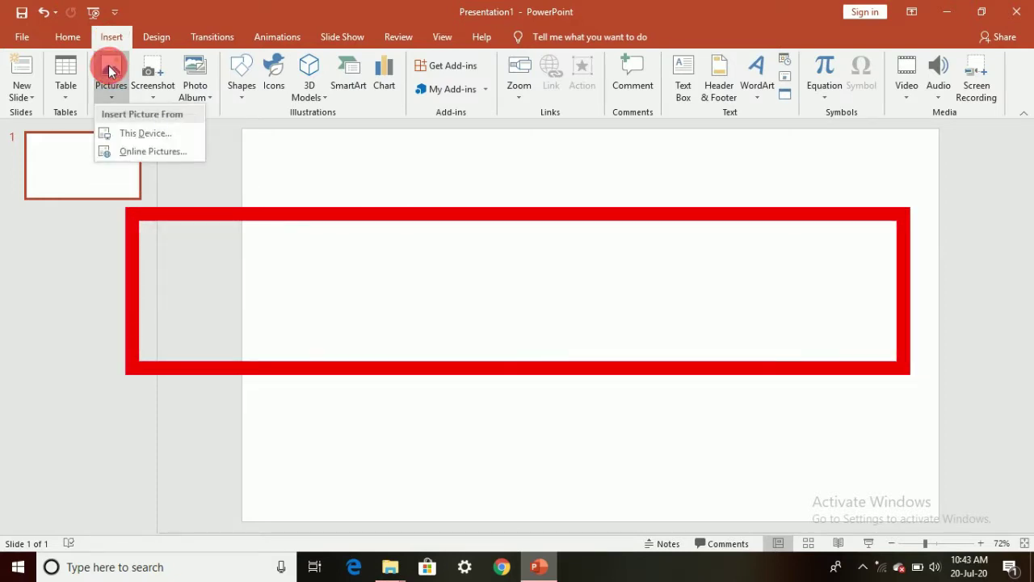
{"action": "left_click", "coordinate": [132, 133]}
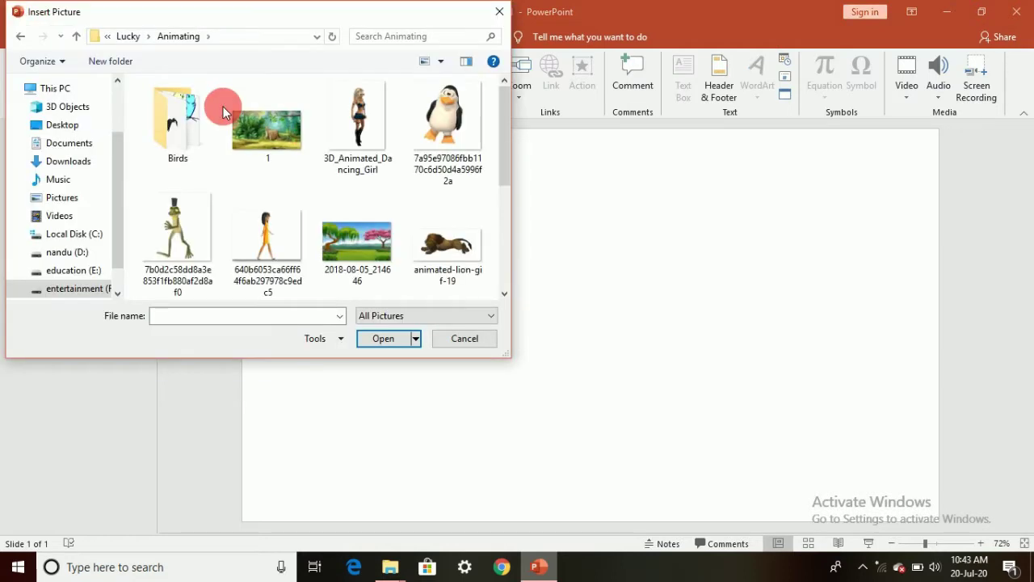
{"action": "left_click", "coordinate": [281, 129]}
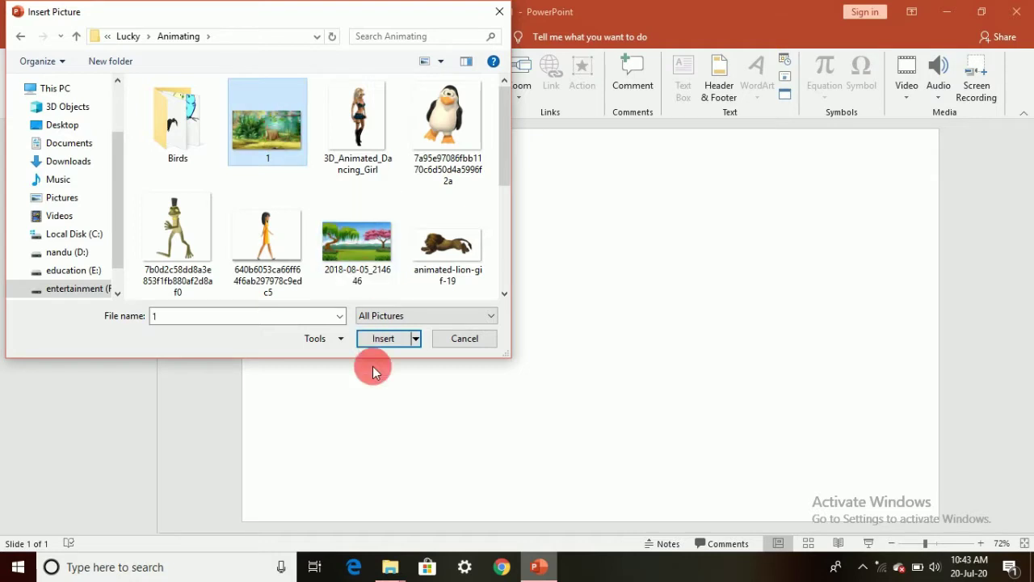
{"action": "left_click", "coordinate": [385, 343]}
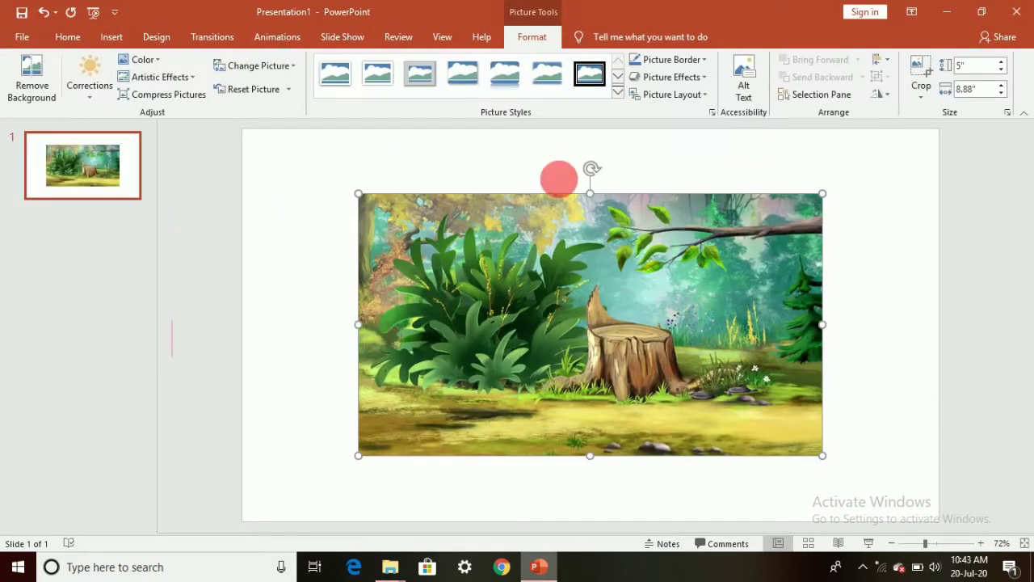
Step: Stretch the forest picture to fill the slide at 13.33" by 7.51"
{"action": "left_click_drag", "start_coordinate": [363, 198], "coordinate": [279, 150]}
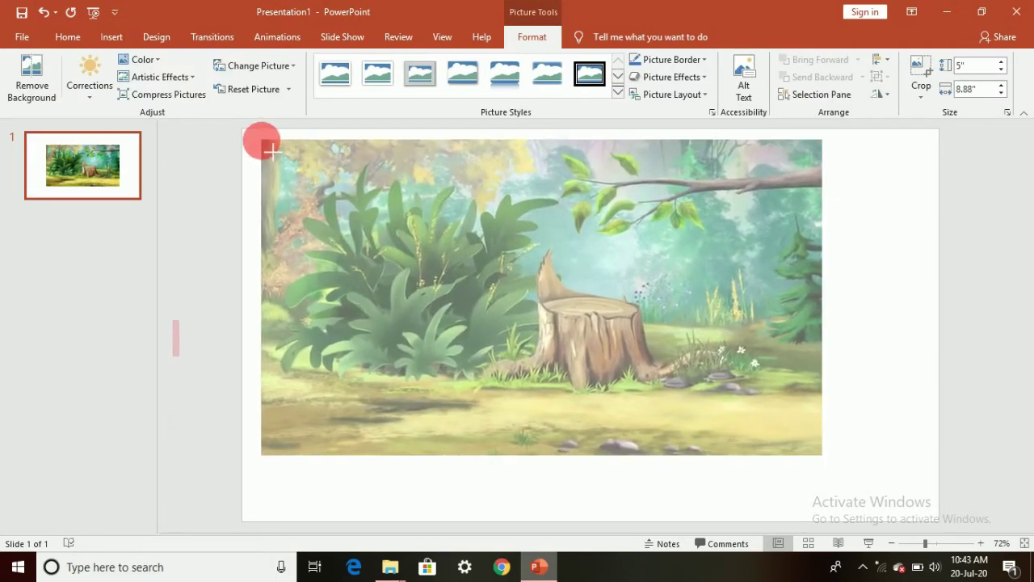
{"action": "left_click_drag", "start_coordinate": [278, 150], "coordinate": [253, 144]}
{"action": "key", "text": "super+c"}
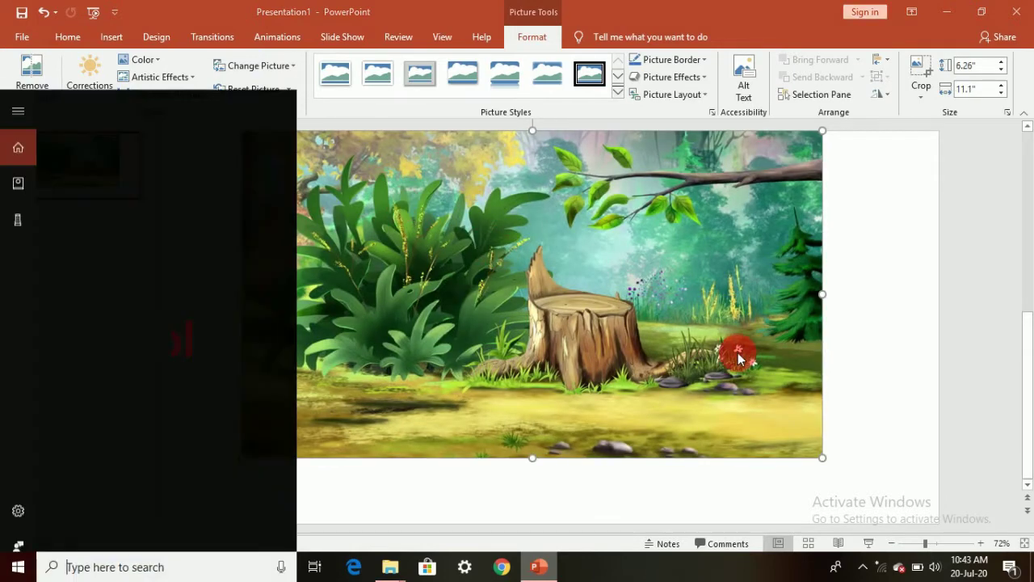
{"action": "left_click", "coordinate": [890, 385]}
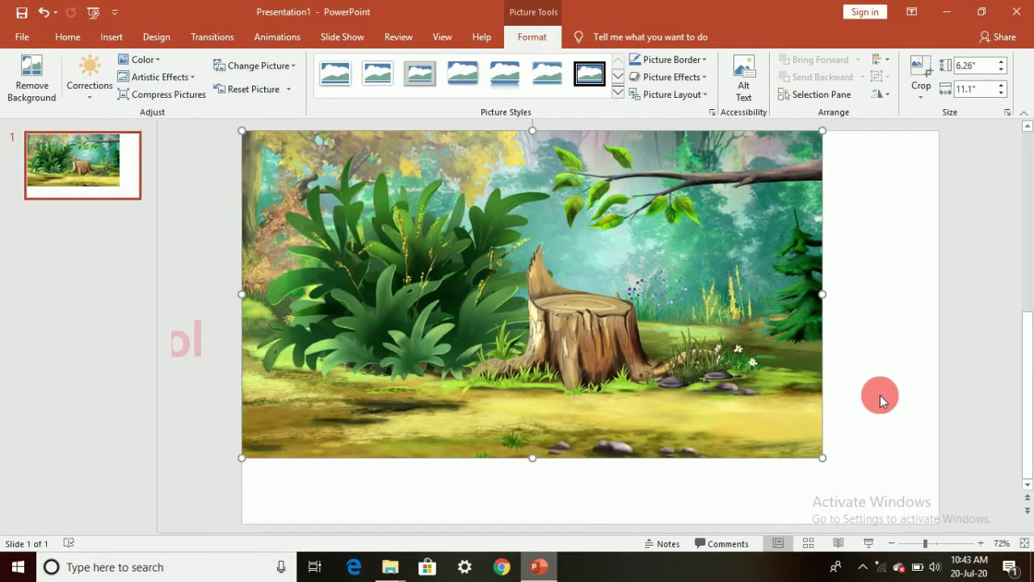
{"action": "left_click_drag", "start_coordinate": [824, 462], "coordinate": [937, 502]}
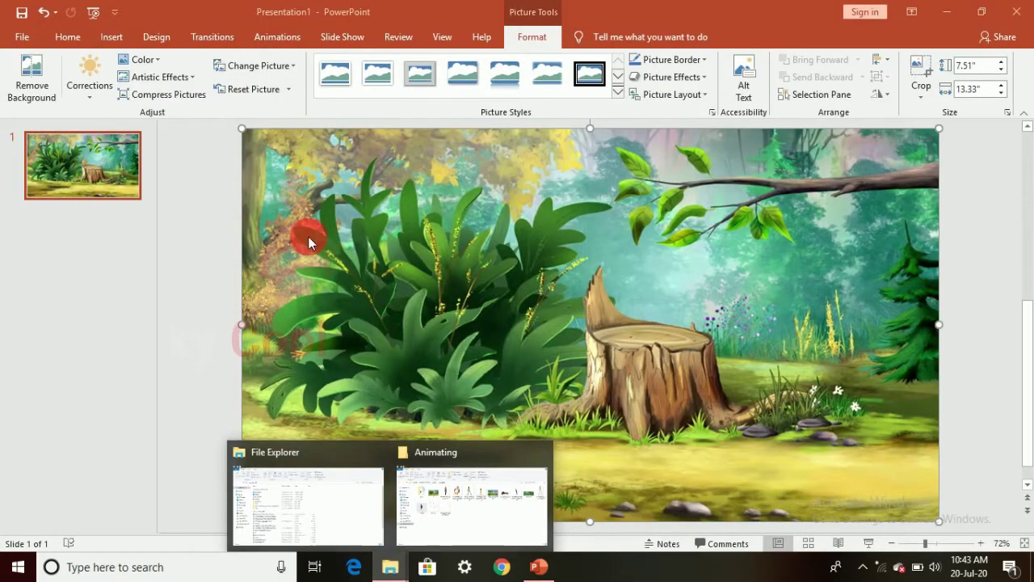
Step: Insert the animated frog-in-top-hat GIF from this computer onto the slide
{"action": "left_click", "coordinate": [108, 38]}
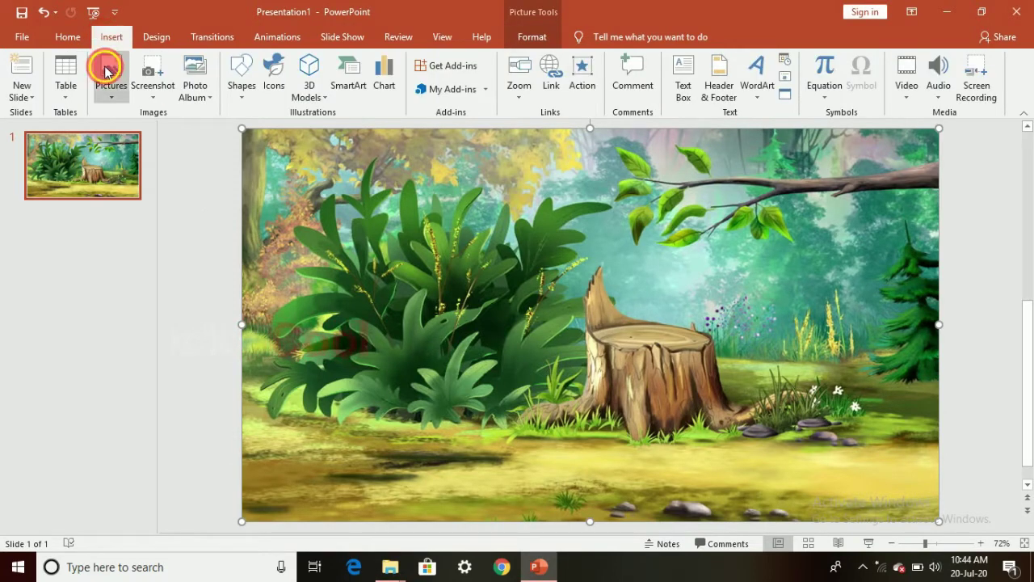
{"action": "left_click", "coordinate": [108, 71]}
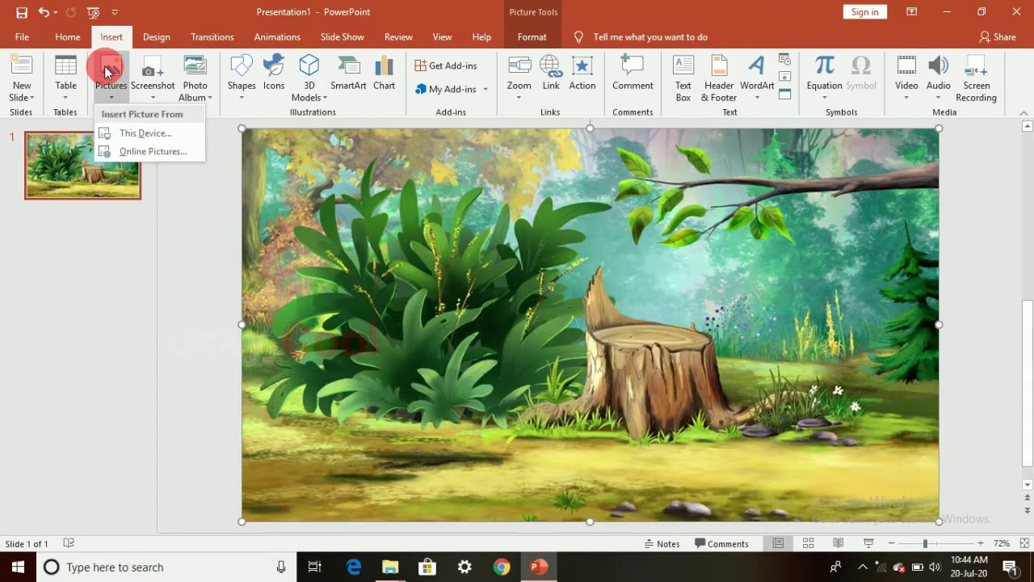
{"action": "left_click", "coordinate": [109, 38]}
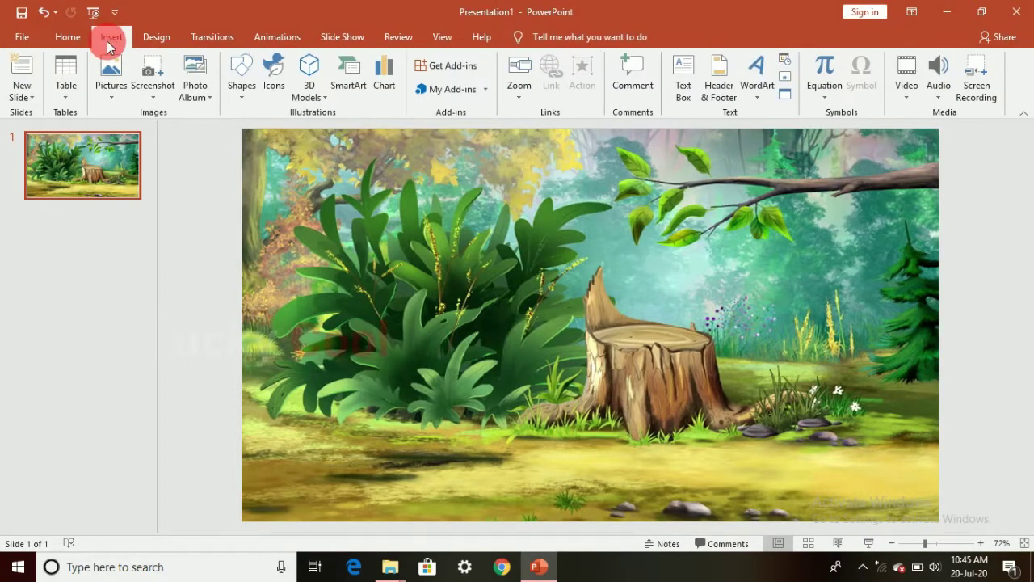
{"action": "left_click", "coordinate": [110, 71]}
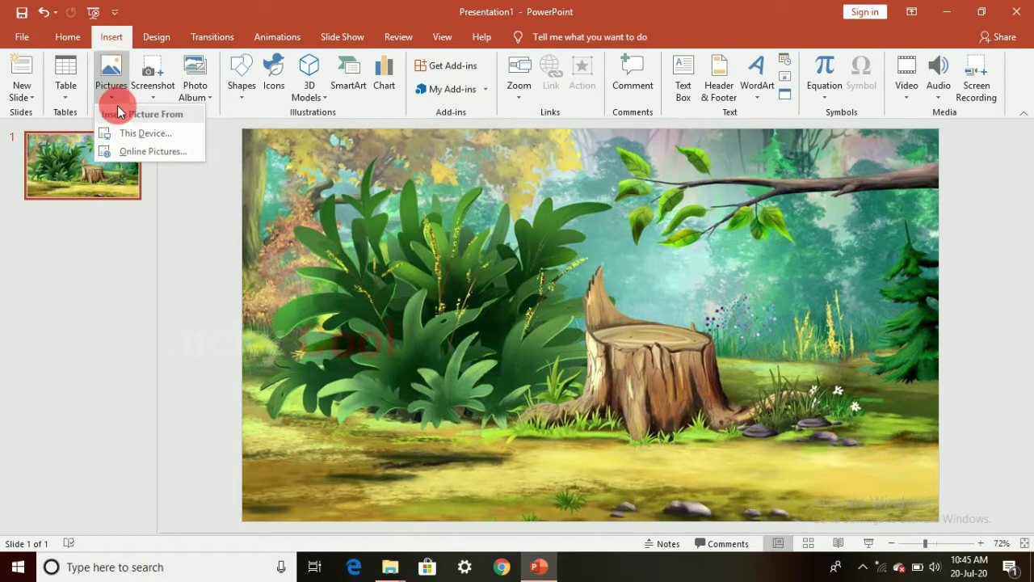
{"action": "left_click", "coordinate": [109, 65]}
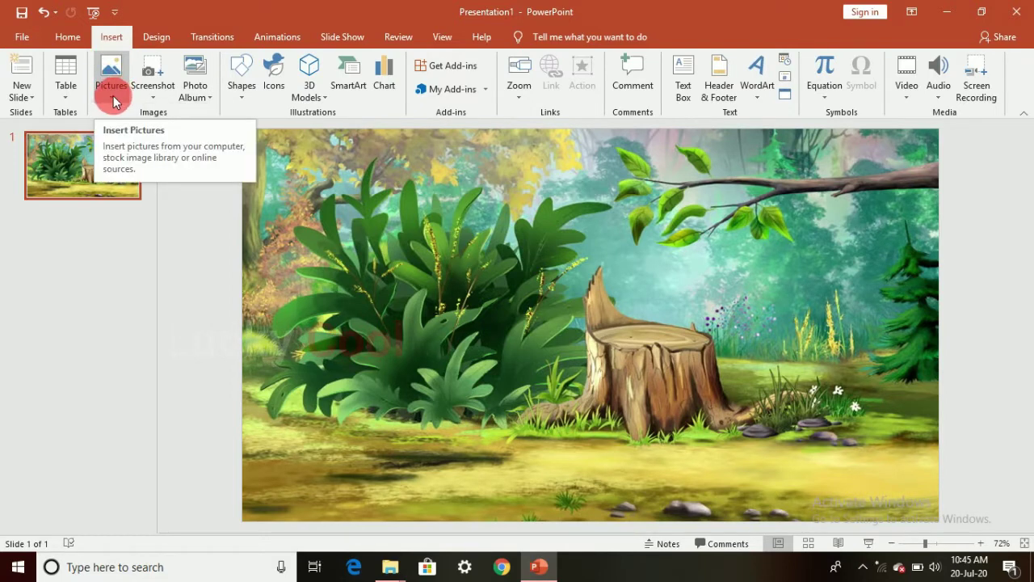
{"action": "left_click", "coordinate": [114, 101]}
{"action": "left_click", "coordinate": [122, 134]}
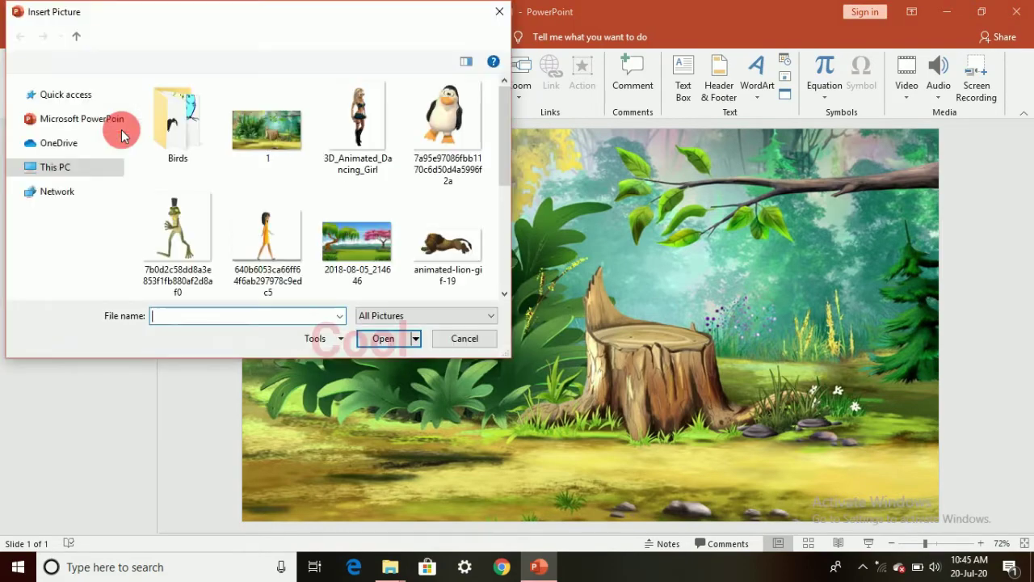
{"action": "left_click", "coordinate": [185, 219]}
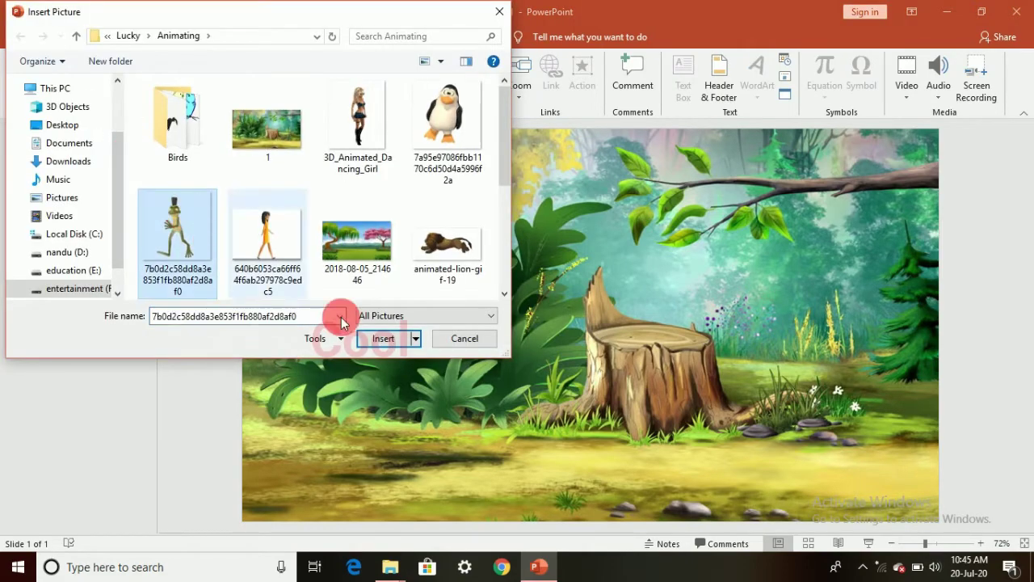
{"action": "left_click", "coordinate": [385, 339]}
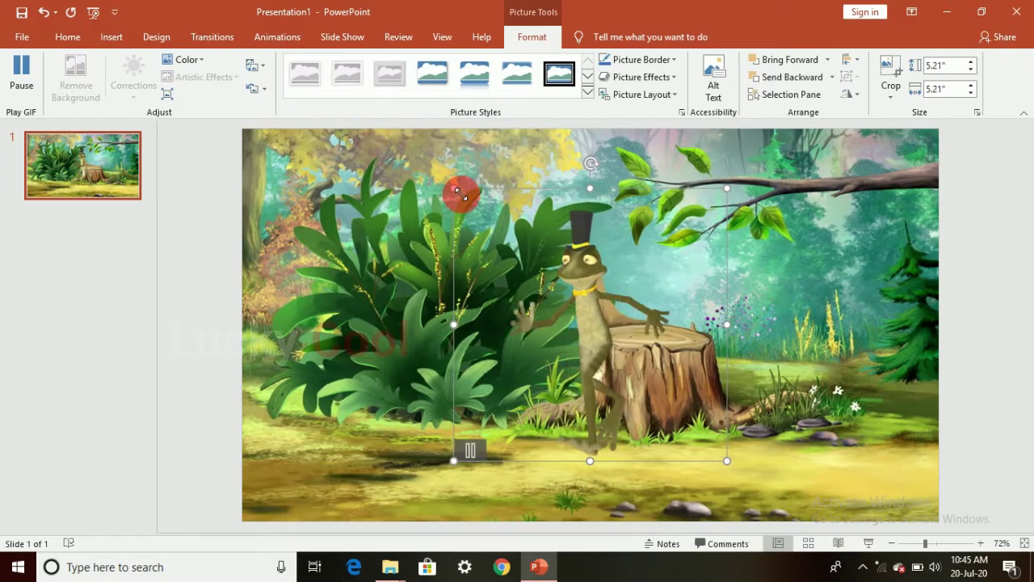
Step: Resize the frog to 2.34" square and place it in the lower-right grass
{"action": "mouse_move", "coordinate": [458, 192]}
{"action": "left_mouse_down"}
{"action": "mouse_move", "coordinate": [648, 345]}
{"action": "mouse_move", "coordinate": [605, 337]}
{"action": "left_mouse_up"}
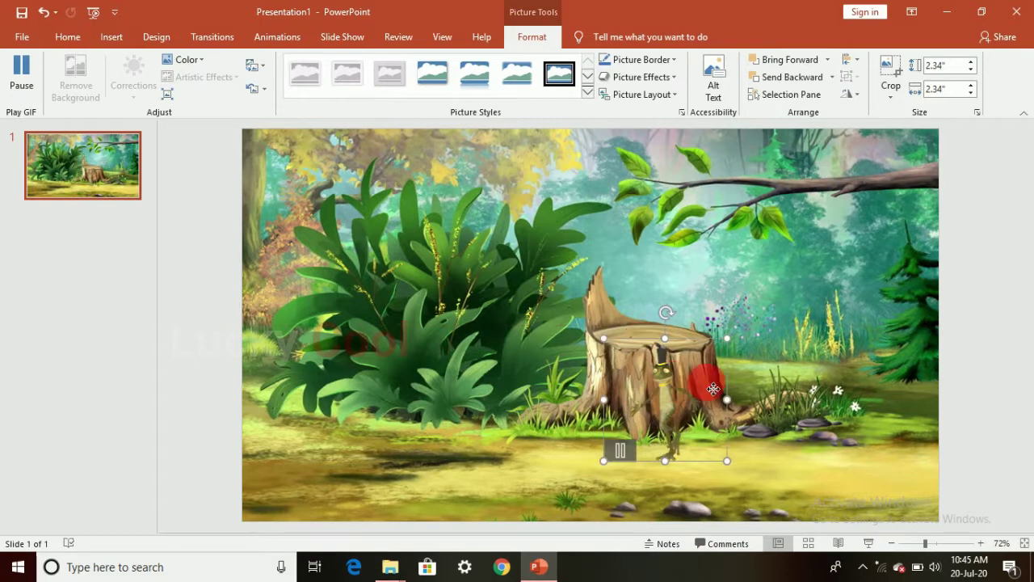
{"action": "left_click_drag", "start_coordinate": [714, 389], "coordinate": [890, 430]}
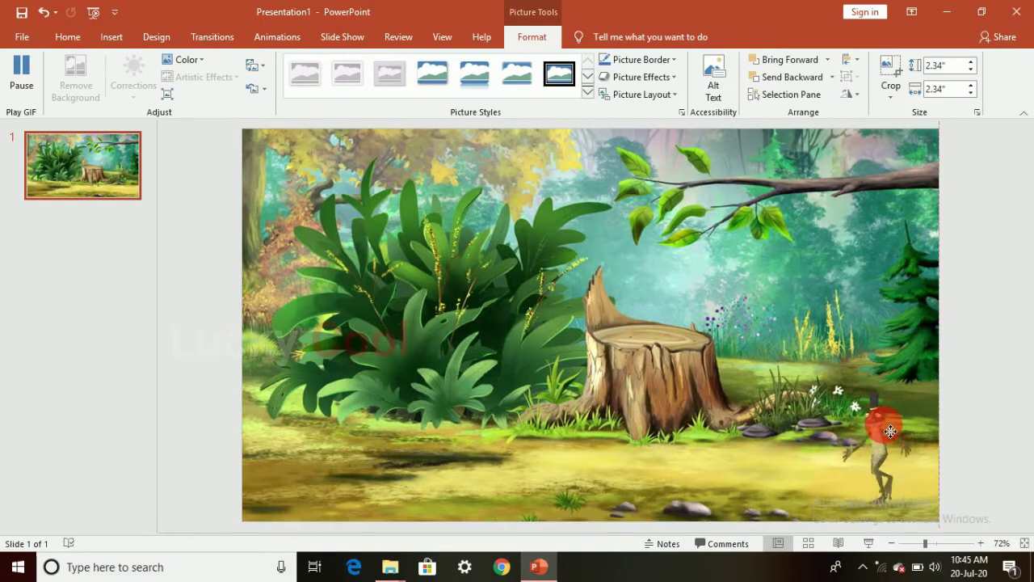
{"action": "left_click", "coordinate": [760, 443]}
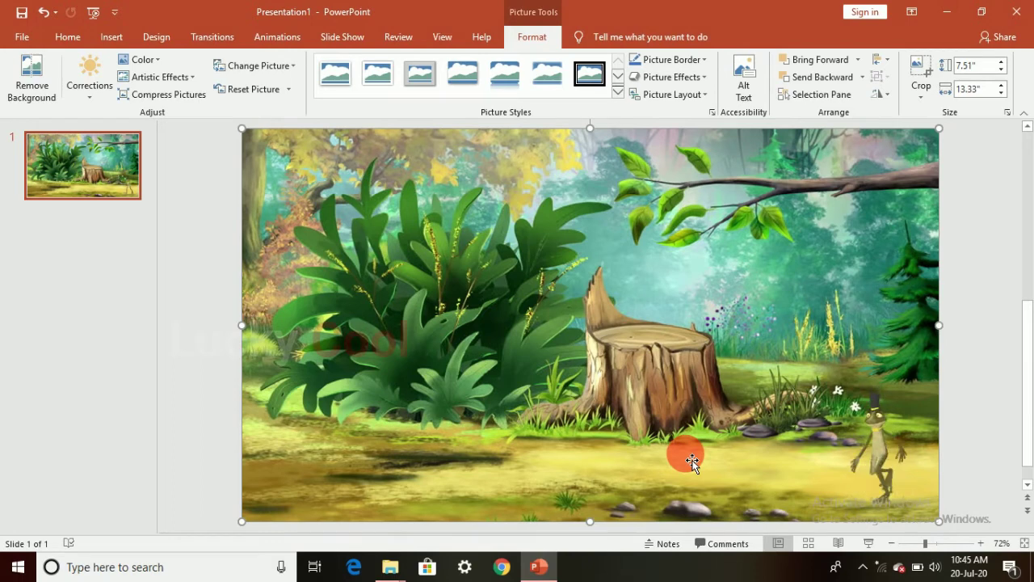
{"action": "mouse_move", "coordinate": [881, 440]}
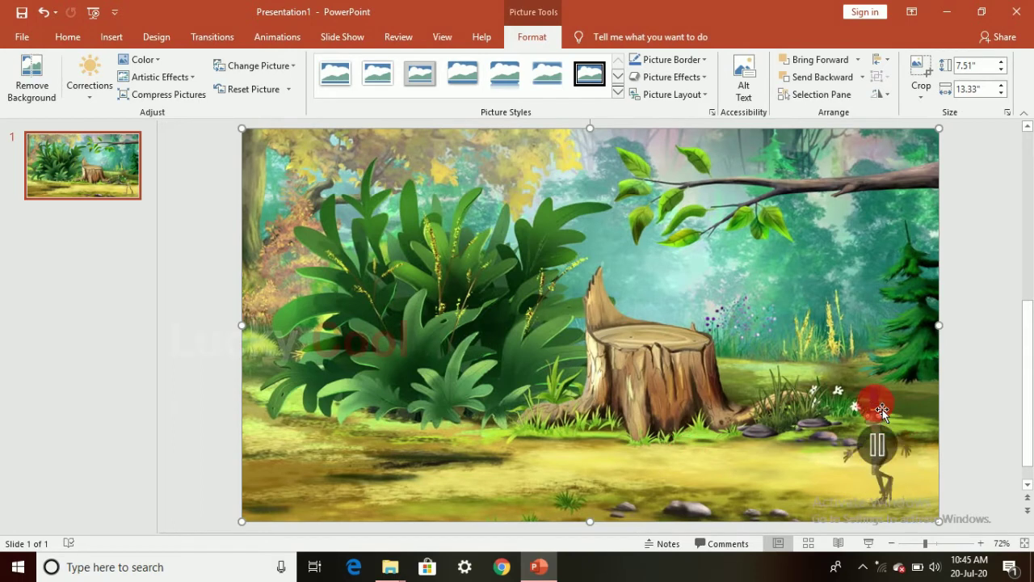
{"action": "left_click", "coordinate": [881, 410]}
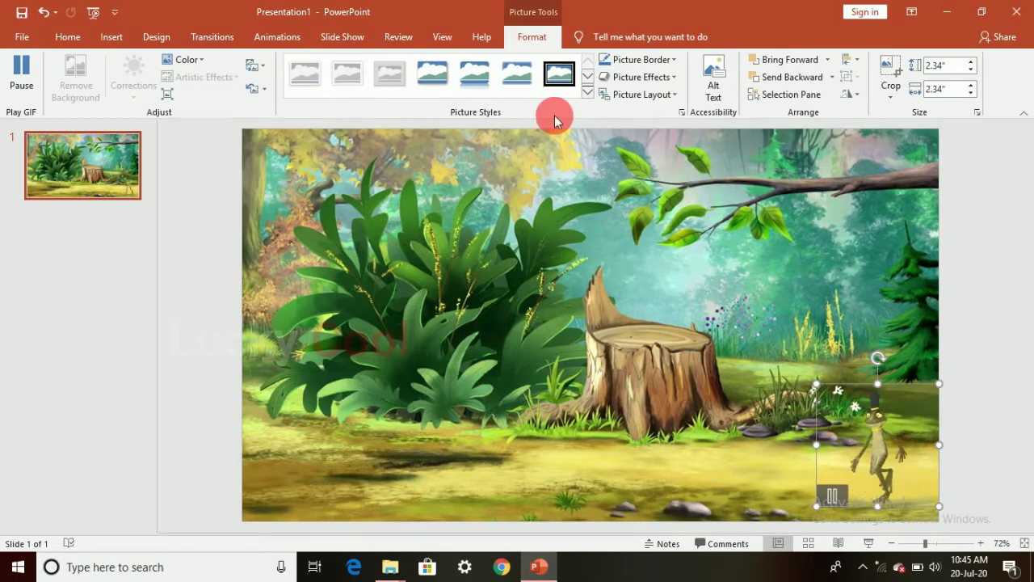
Step: Apply a Lines motion path animation to the frog GIF
{"action": "left_click", "coordinate": [276, 43]}
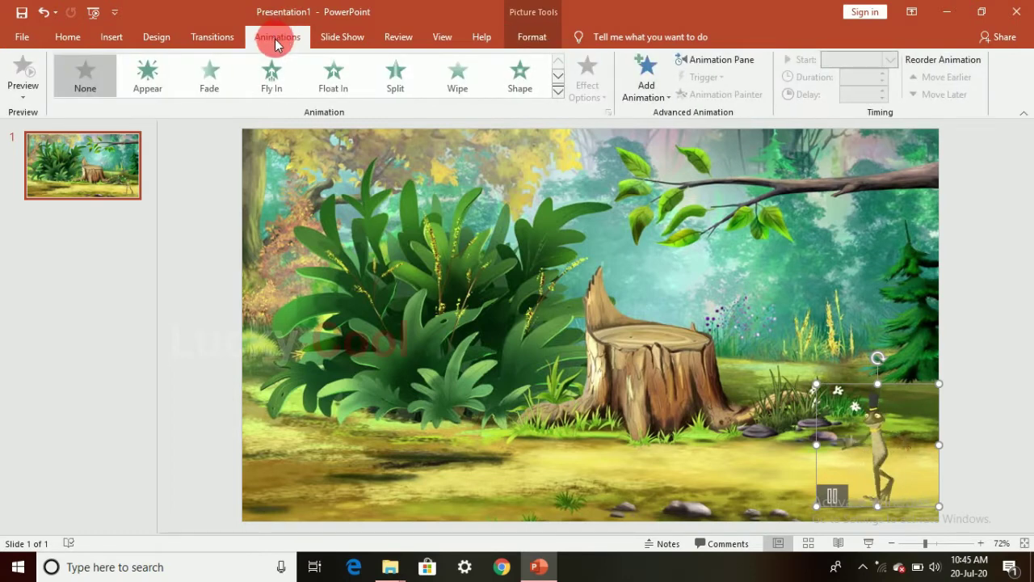
{"action": "left_click", "coordinate": [648, 94]}
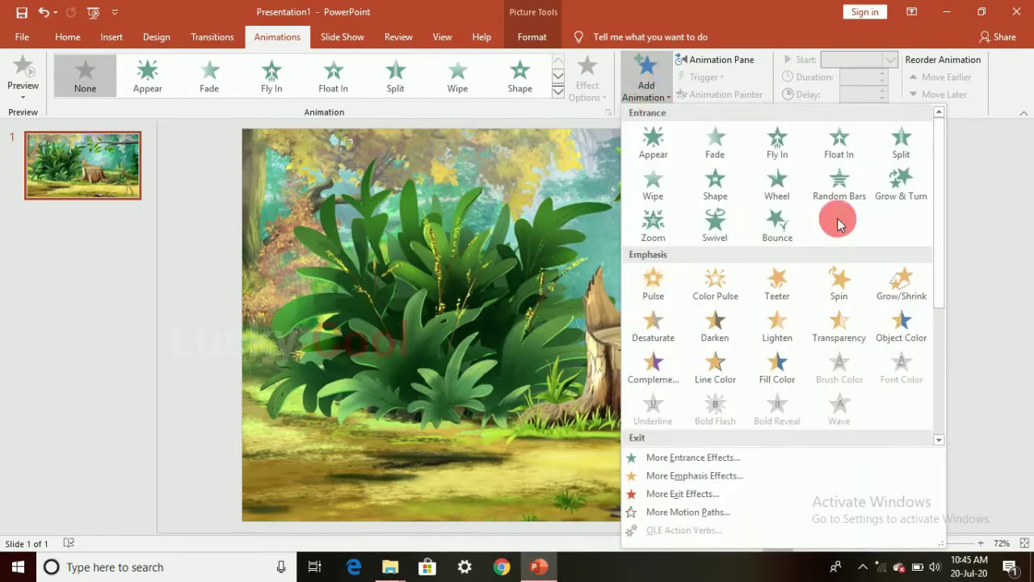
{"action": "left_click_drag", "start_coordinate": [944, 240], "coordinate": [955, 389]}
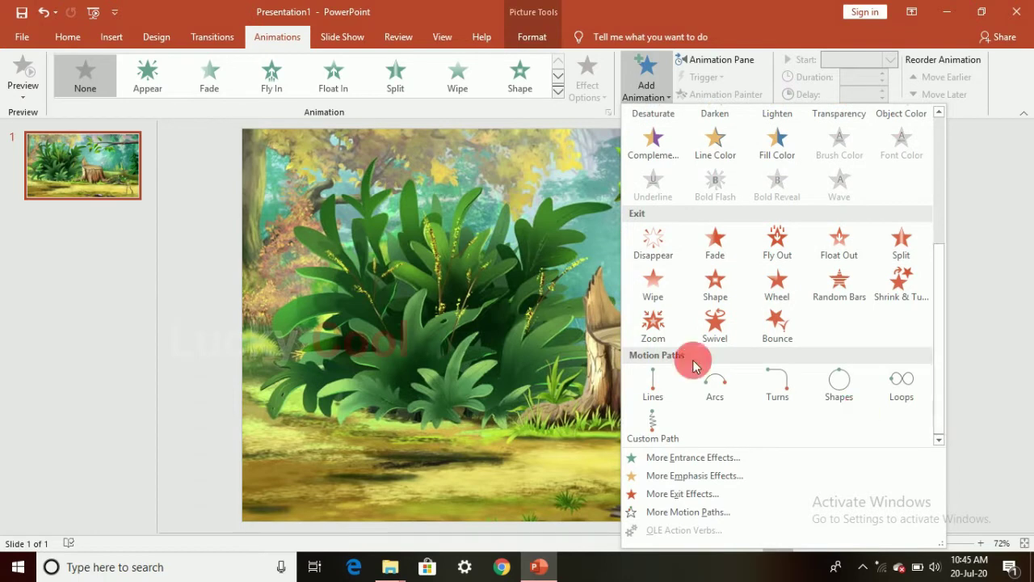
{"action": "left_click", "coordinate": [656, 392]}
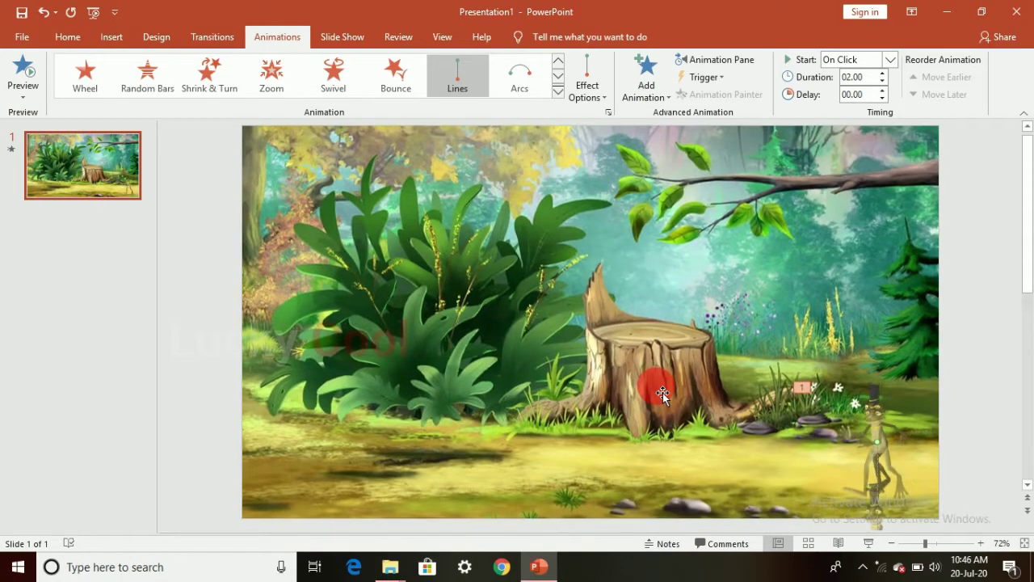
Step: Aim the frog's path off the left edge and set its duration to 07.00
{"action": "mouse_move", "coordinate": [882, 517]}
{"action": "left_mouse_down"}
{"action": "mouse_move", "coordinate": [768, 413]}
{"action": "mouse_move", "coordinate": [491, 359]}
{"action": "mouse_move", "coordinate": [374, 369]}
{"action": "mouse_move", "coordinate": [327, 357]}
{"action": "mouse_move", "coordinate": [293, 370]}
{"action": "left_mouse_up"}
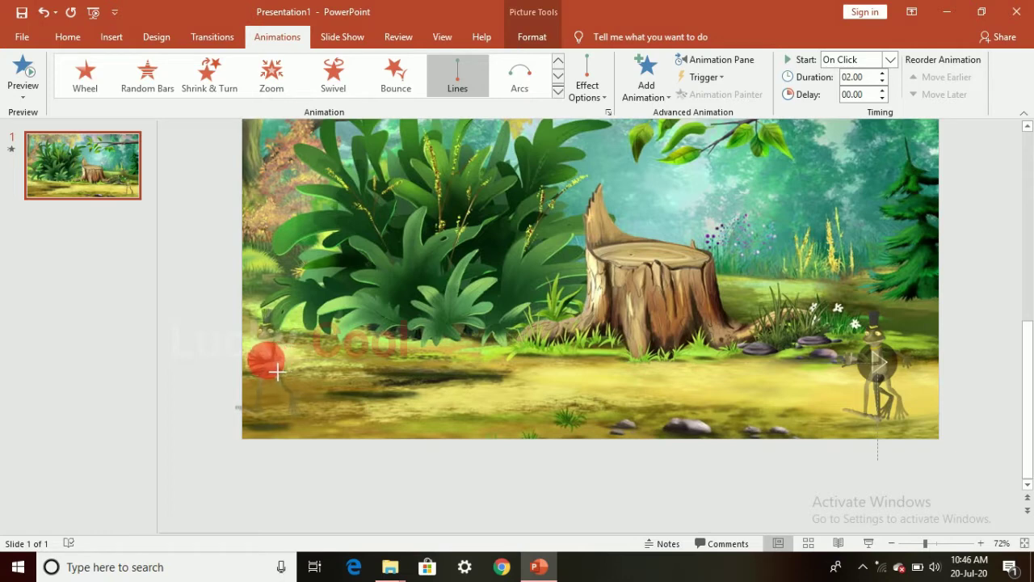
{"action": "mouse_move", "coordinate": [264, 372]}
{"action": "left_mouse_down"}
{"action": "mouse_move", "coordinate": [222, 370]}
{"action": "mouse_move", "coordinate": [668, 261]}
{"action": "left_mouse_up"}
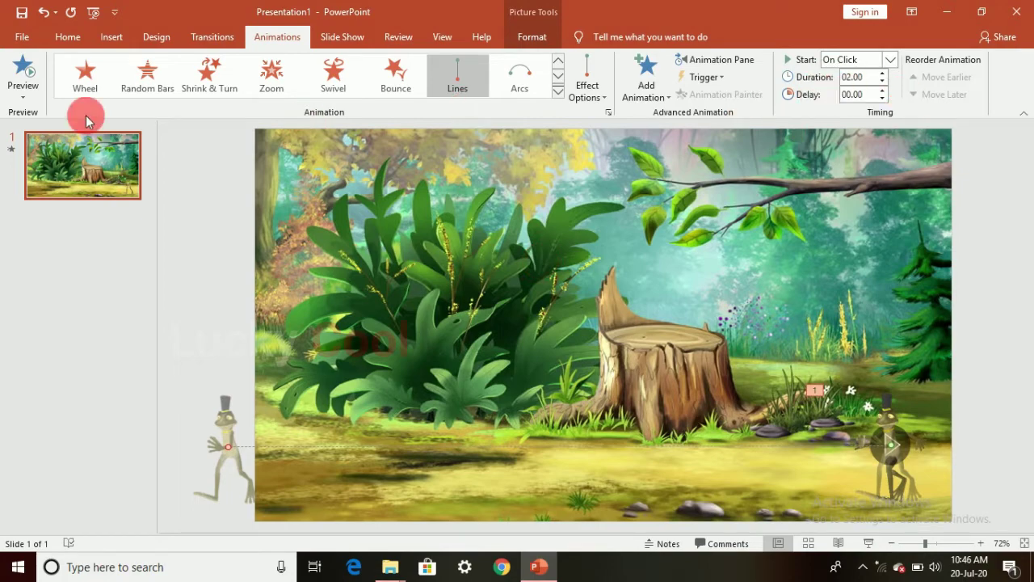
{"action": "left_click", "coordinate": [32, 79]}
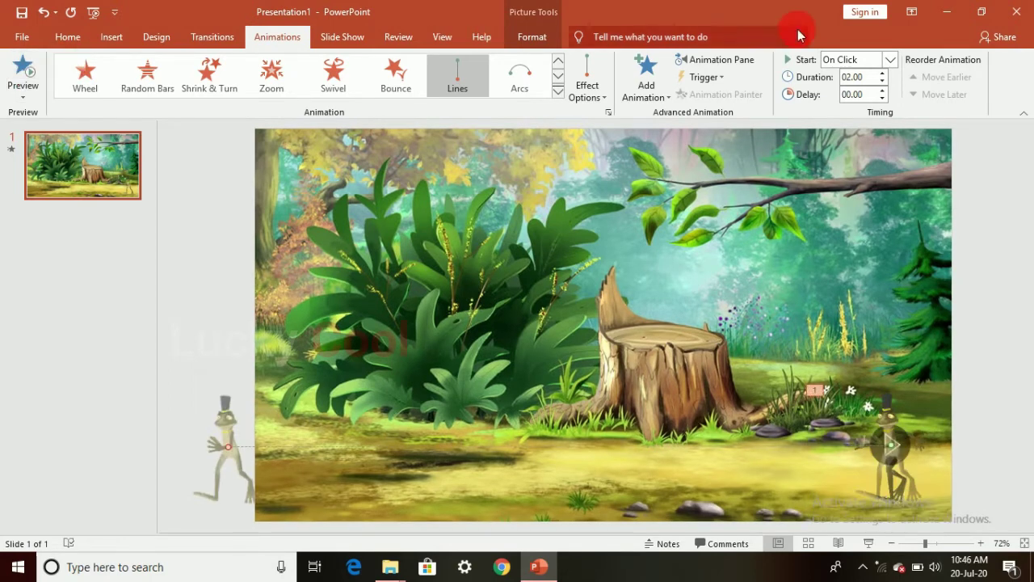
{"action": "left_click", "coordinate": [883, 73]}
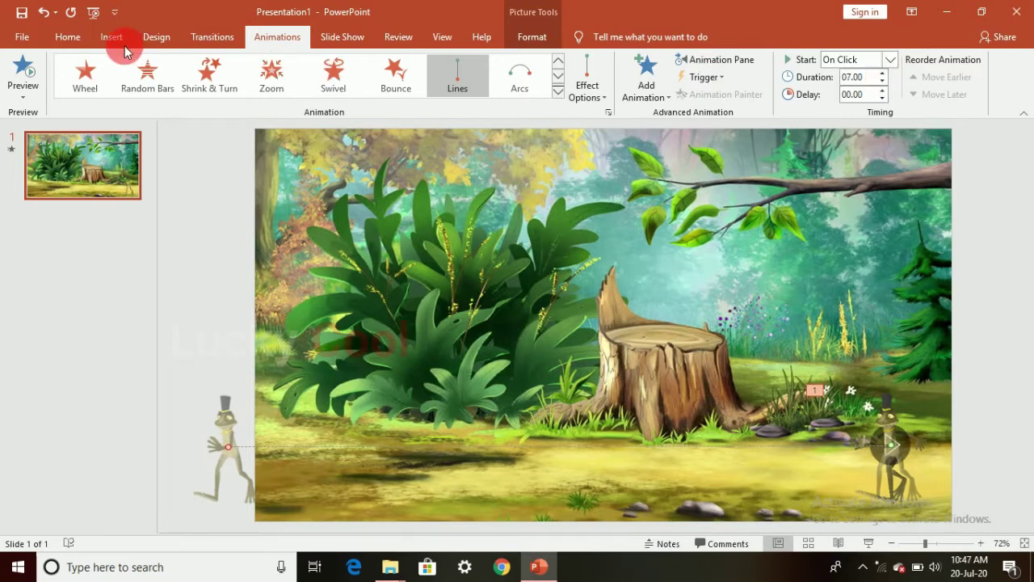
{"action": "left_click", "coordinate": [35, 79]}
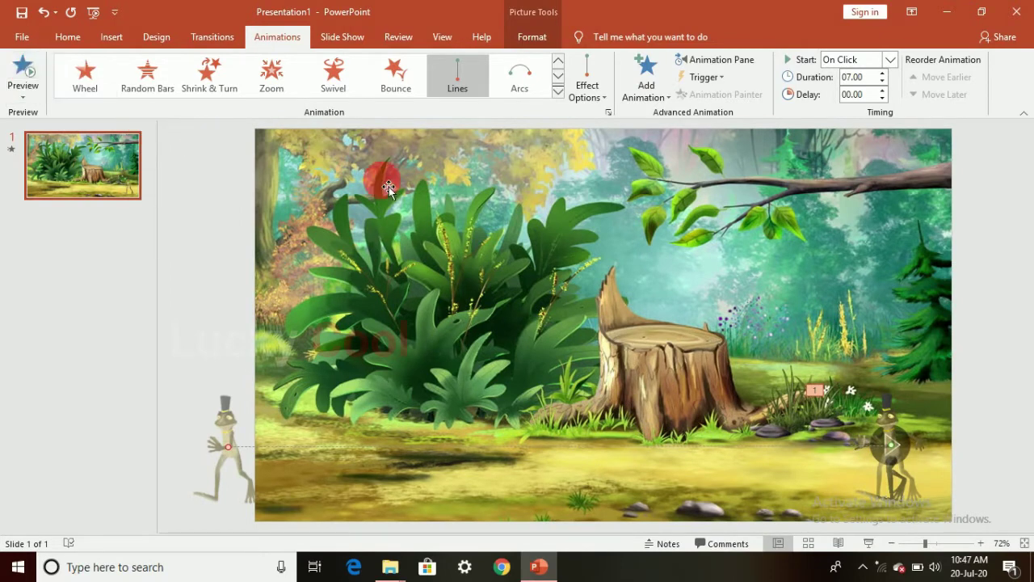
Step: Insert the soaringeagleanimation-3 GIF from the Birds folder
{"action": "left_click", "coordinate": [113, 38]}
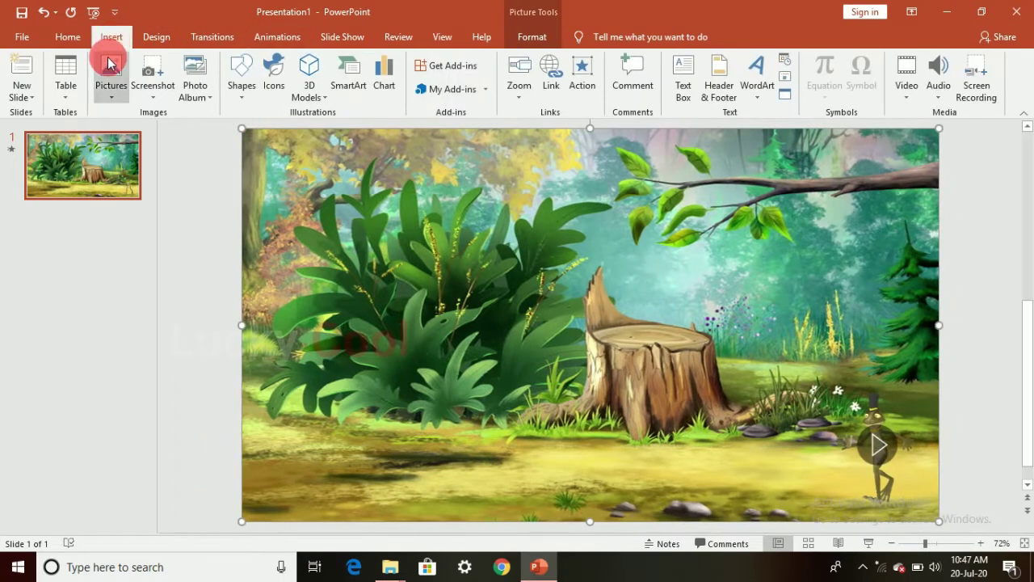
{"action": "left_click", "coordinate": [111, 64]}
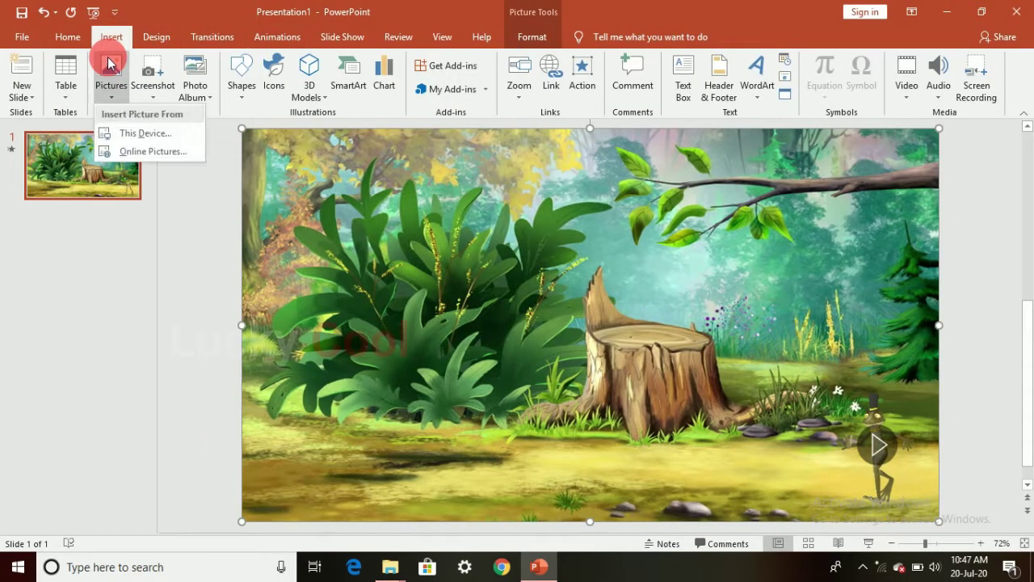
{"action": "left_click", "coordinate": [121, 137]}
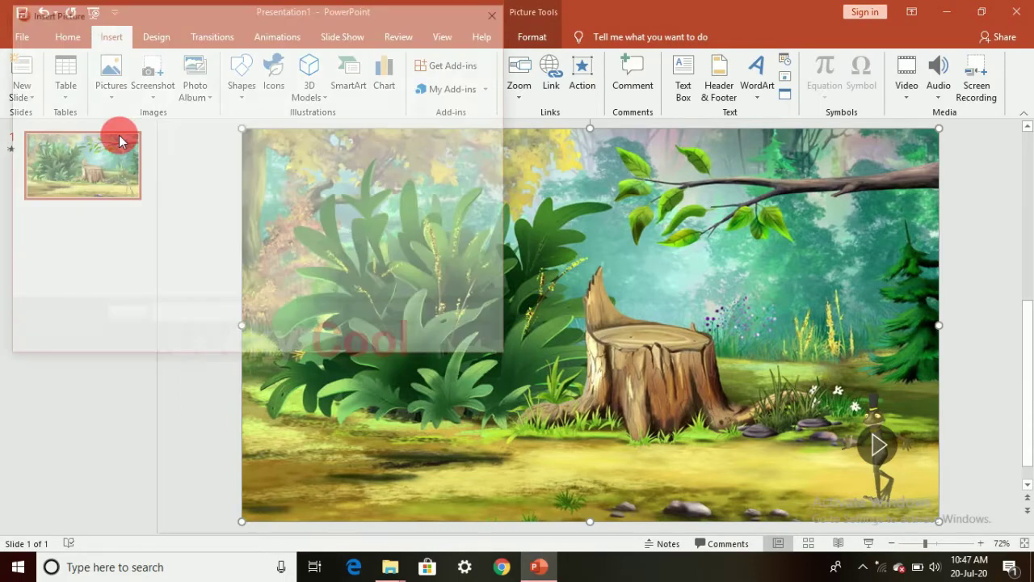
{"action": "double_click", "coordinate": [171, 121]}
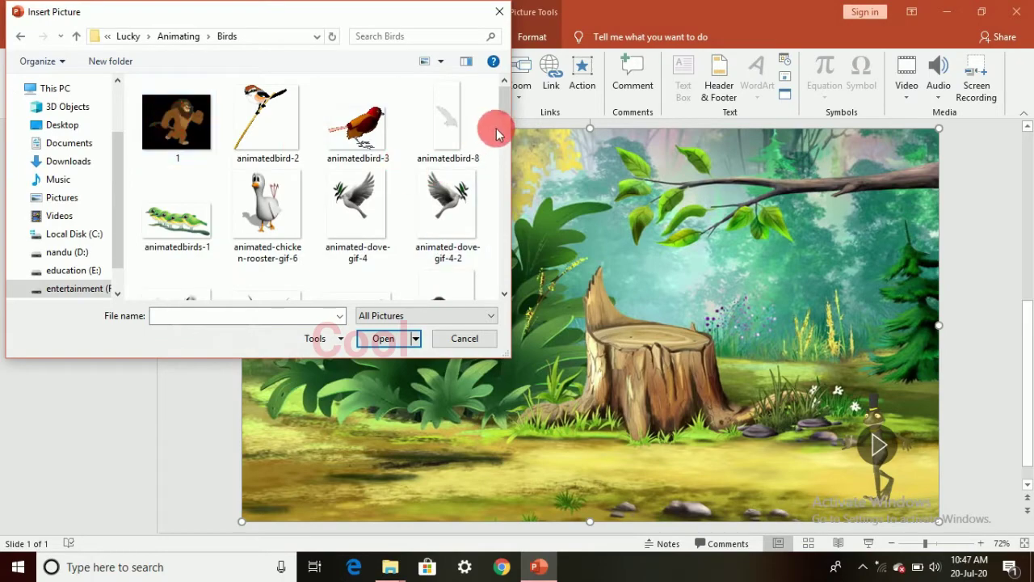
{"action": "left_click_drag", "start_coordinate": [504, 109], "coordinate": [510, 289]}
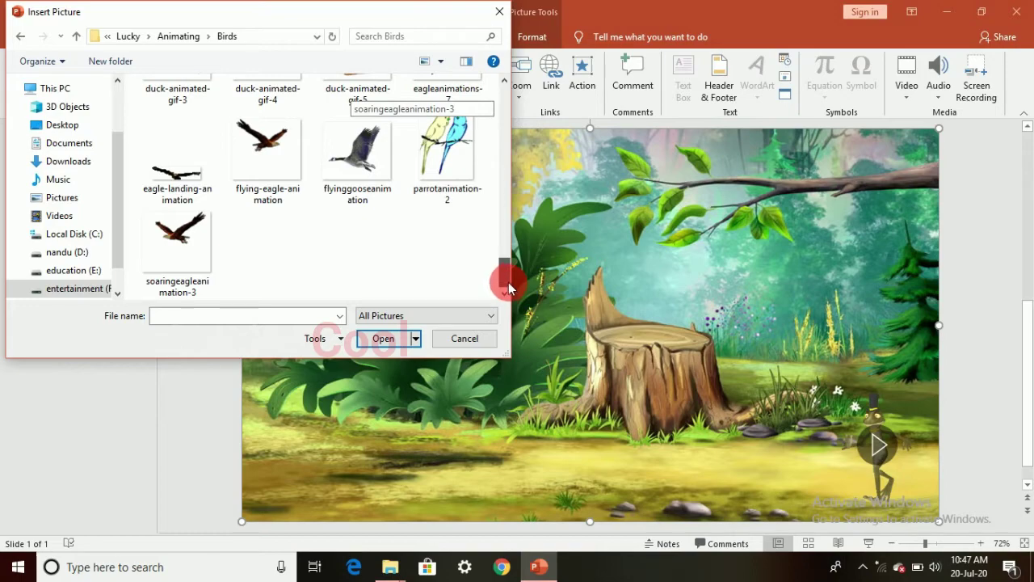
{"action": "double_click", "coordinate": [185, 246]}
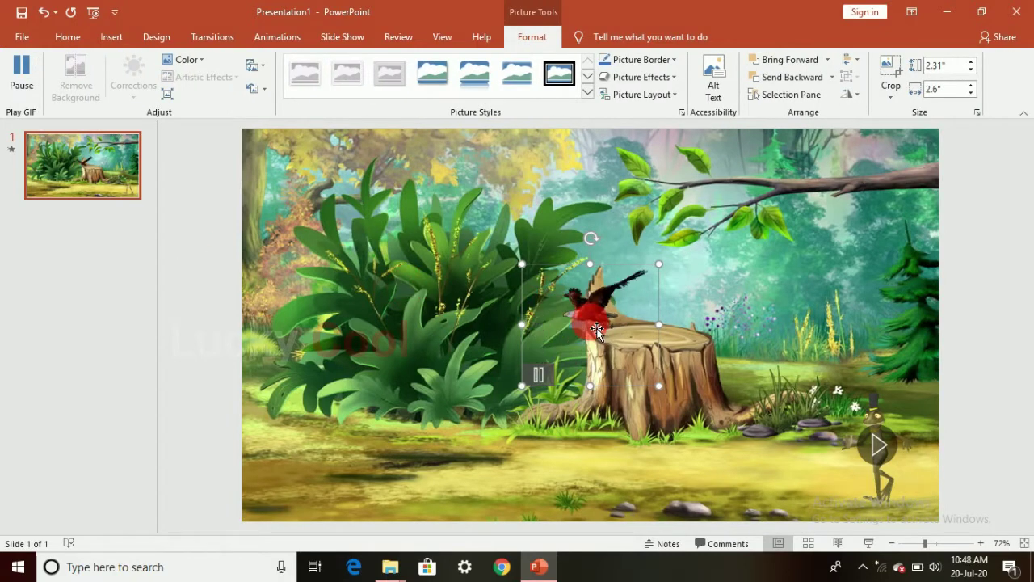
Step: Move the eagle to the upper right beside the pine tree
{"action": "left_click_drag", "start_coordinate": [596, 327], "coordinate": [889, 265]}
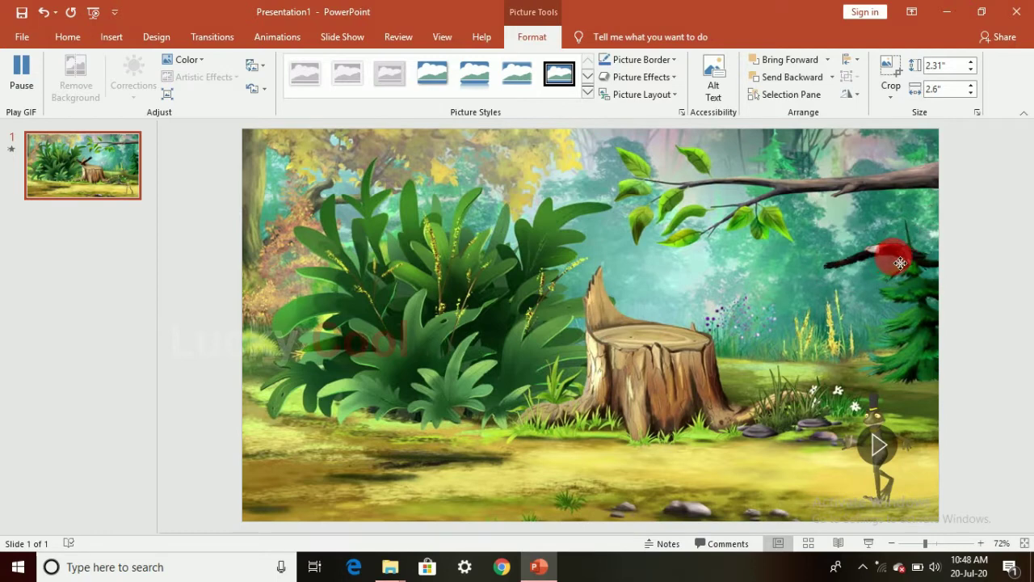
{"action": "left_click_drag", "start_coordinate": [904, 261], "coordinate": [909, 259]}
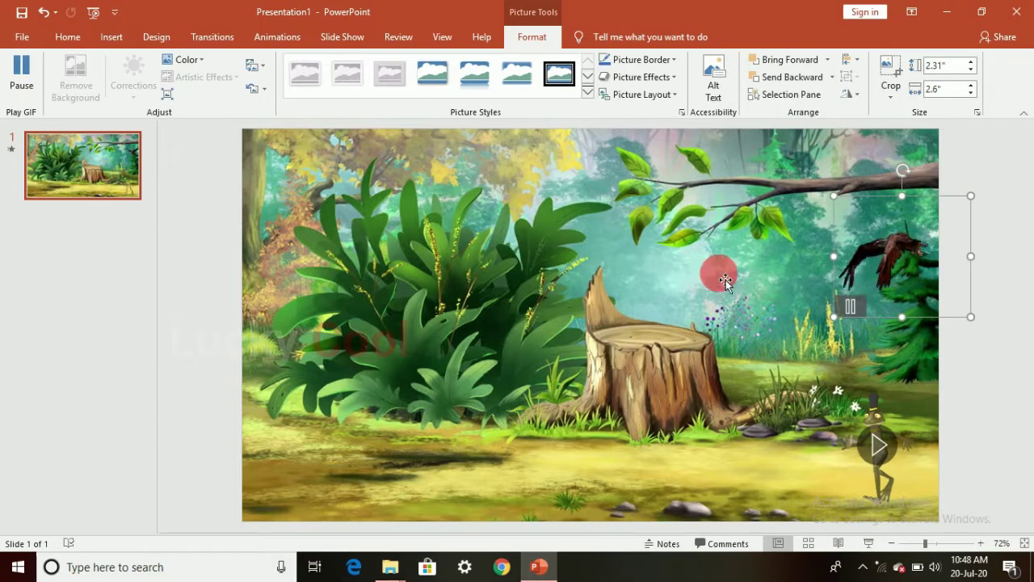
{"action": "left_click", "coordinate": [724, 277]}
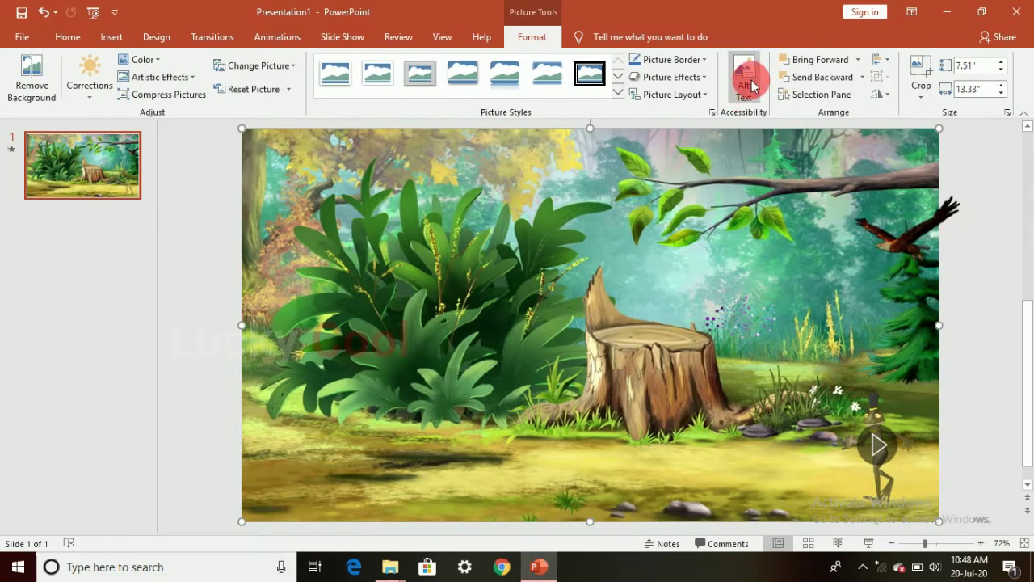
Step: Give the eagle a Lines motion path to the slide's left edge, lasting 05.00 seconds
{"action": "left_click", "coordinate": [274, 39]}
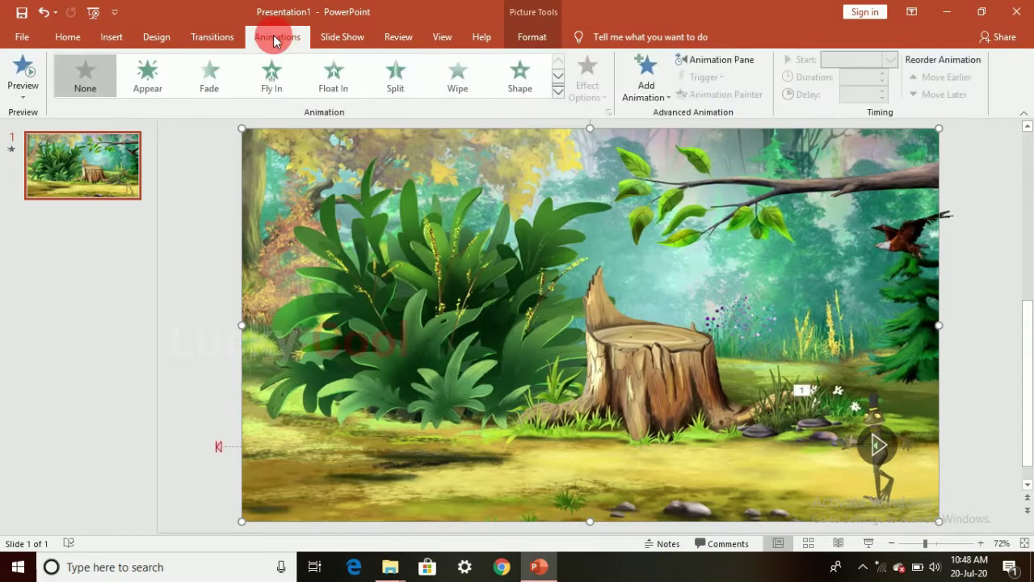
{"action": "left_click", "coordinate": [647, 89]}
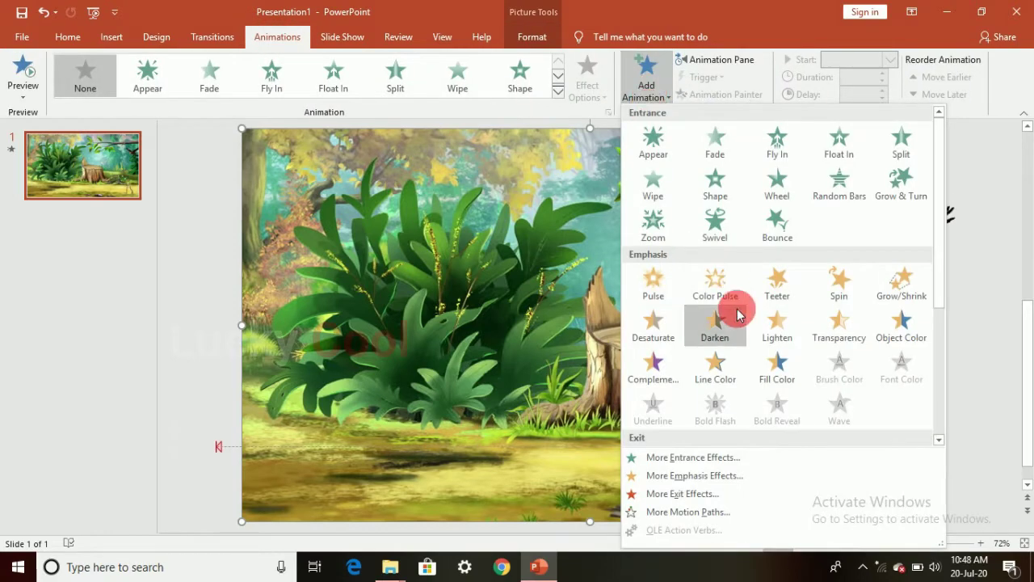
{"action": "left_click_drag", "start_coordinate": [942, 290], "coordinate": [959, 407]}
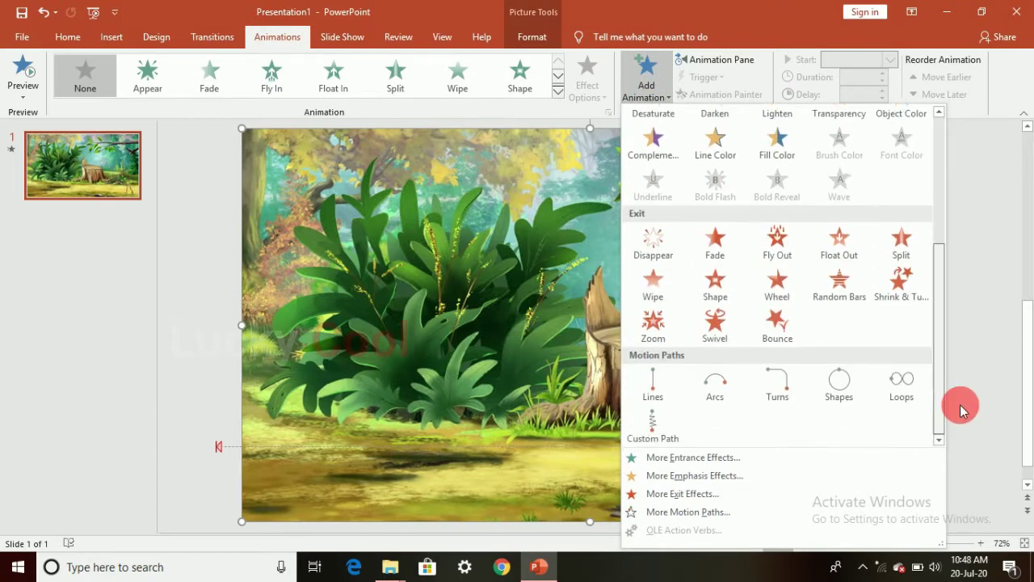
{"action": "left_click", "coordinate": [665, 391]}
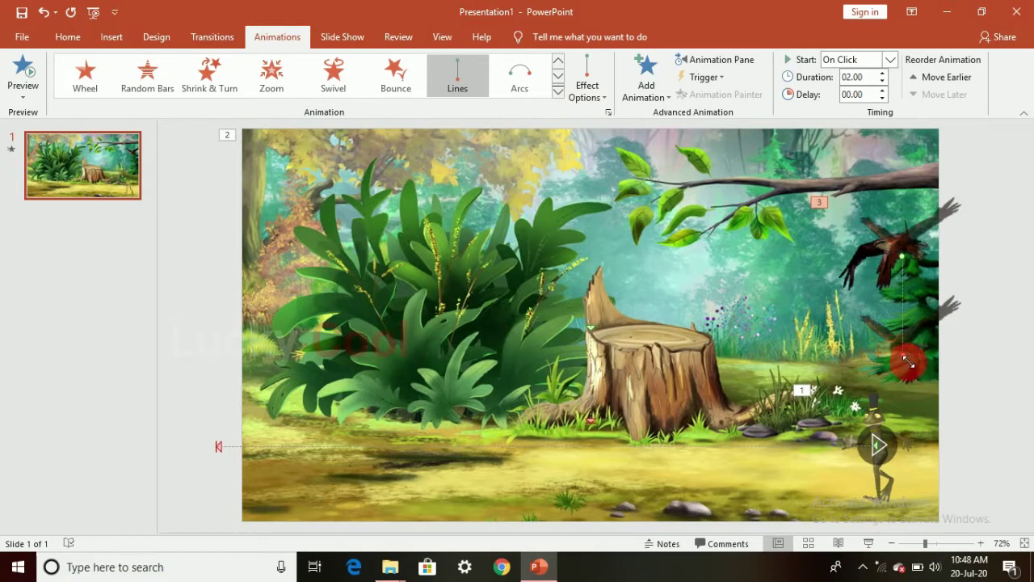
{"action": "mouse_move", "coordinate": [875, 357]}
{"action": "left_mouse_down"}
{"action": "mouse_move", "coordinate": [619, 259]}
{"action": "mouse_move", "coordinate": [385, 295]}
{"action": "mouse_move", "coordinate": [242, 265]}
{"action": "left_mouse_up"}
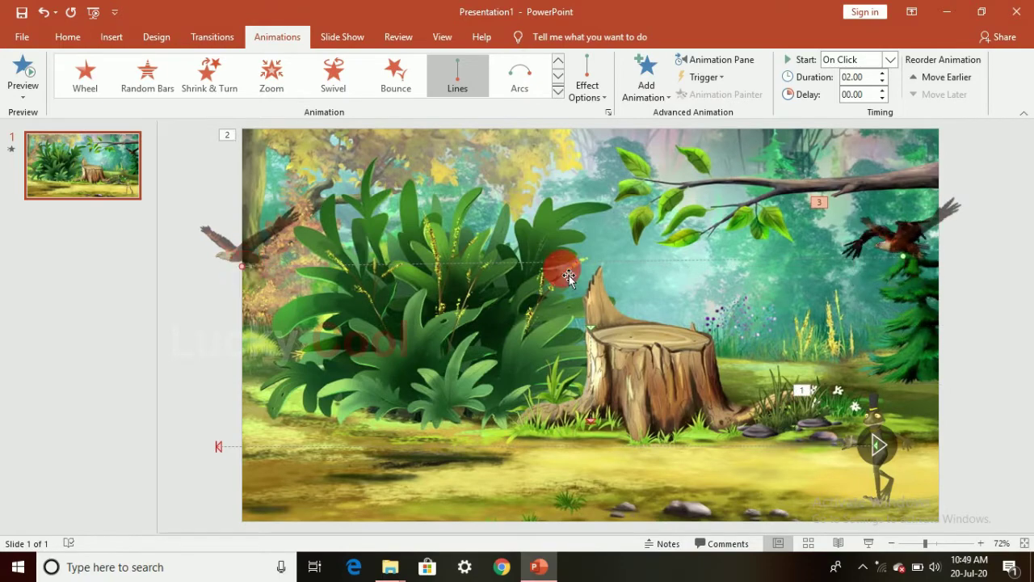
{"action": "left_click", "coordinate": [31, 80]}
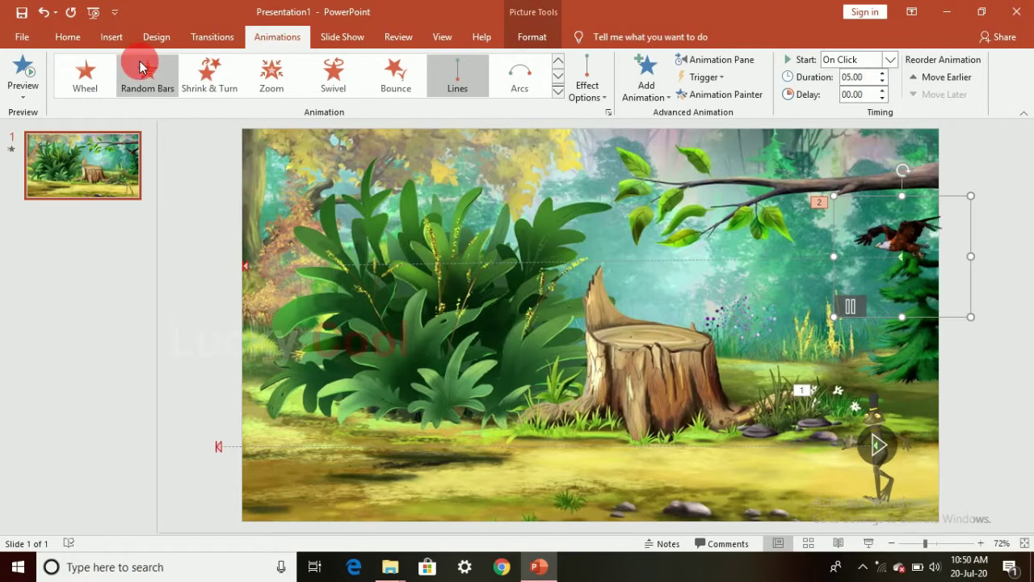
Step: Insert the parrotanimation-2 GIF from the Birds folder and drag the two parrots onto the top branch
{"action": "left_click", "coordinate": [363, 521]}
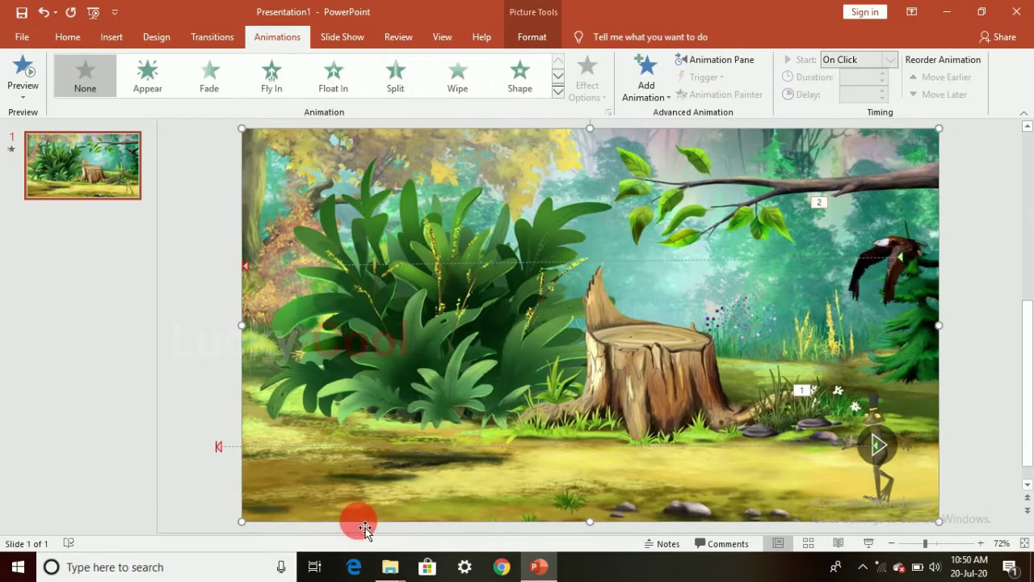
{"action": "left_click", "coordinate": [115, 38]}
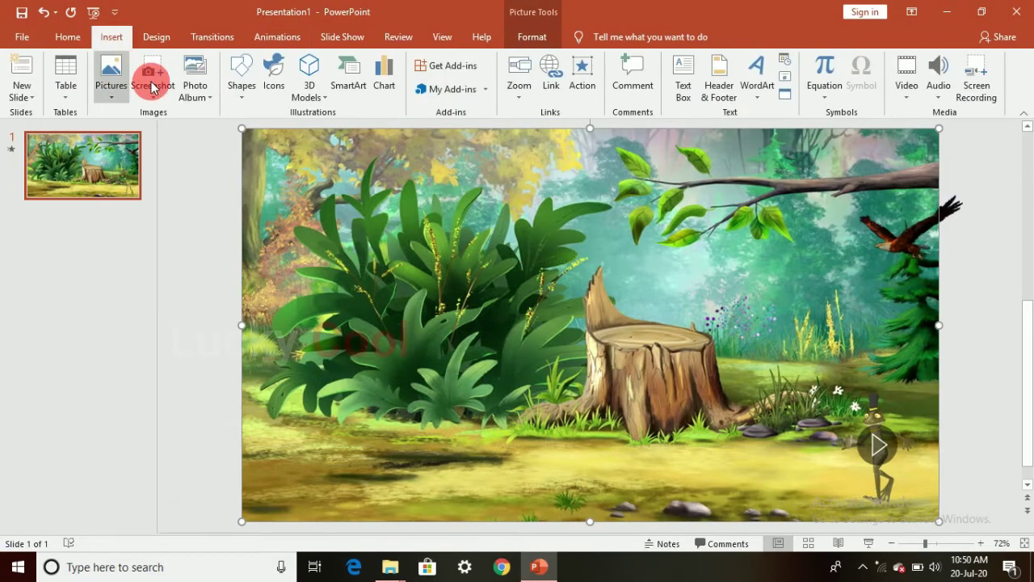
{"action": "left_click", "coordinate": [109, 75]}
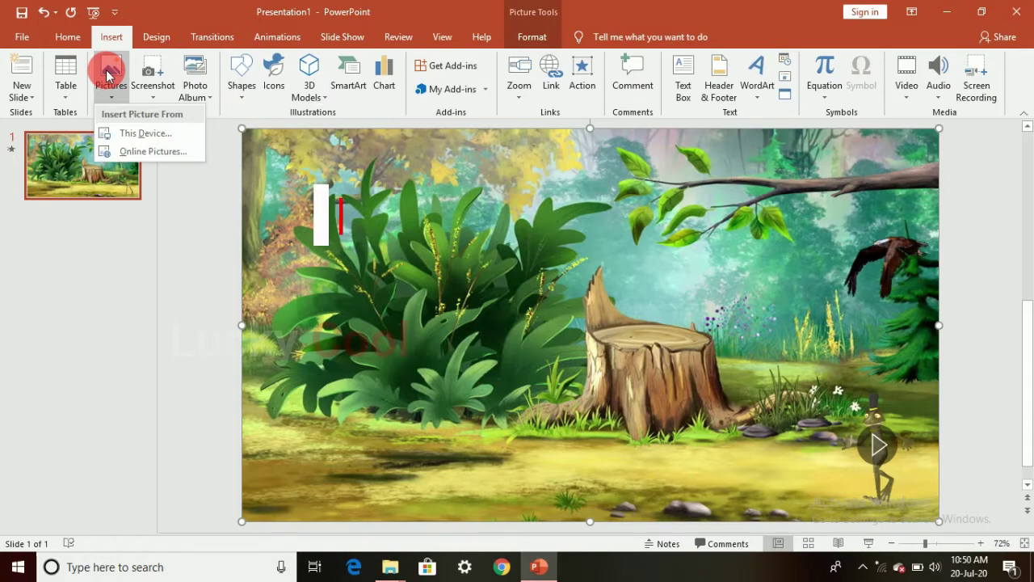
{"action": "left_click", "coordinate": [137, 139]}
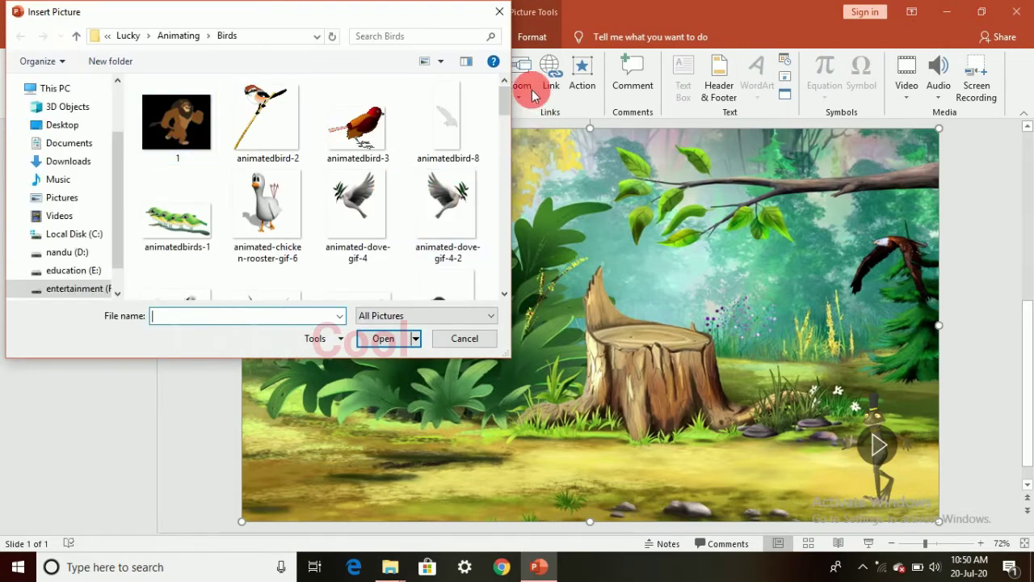
{"action": "left_click_drag", "start_coordinate": [505, 101], "coordinate": [491, 264]}
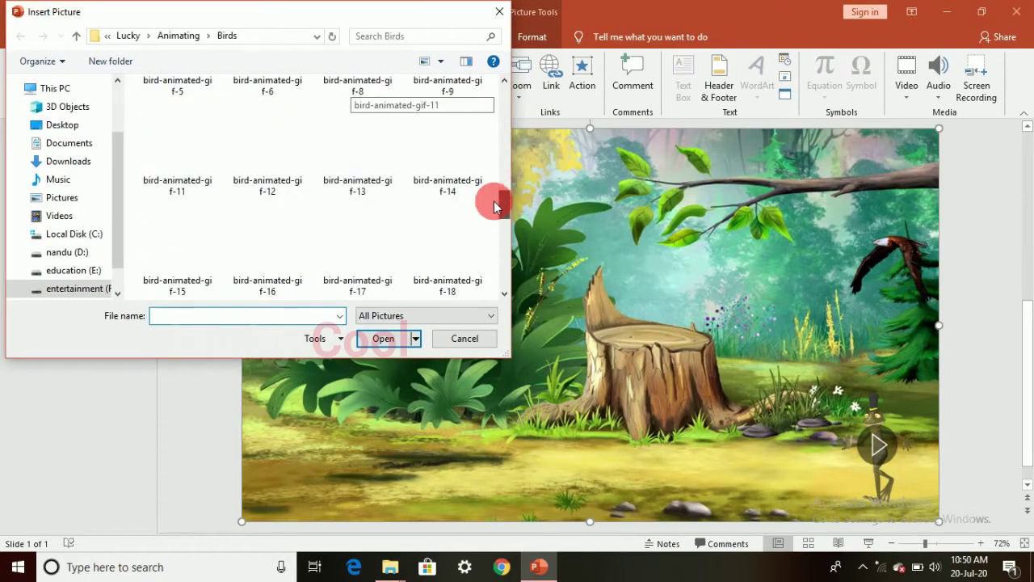
{"action": "scroll", "coordinate": [490, 265], "scroll_direction": "down", "scroll_amount": 3}
{"action": "scroll", "coordinate": [490, 254], "scroll_direction": "down", "scroll_amount": 1}
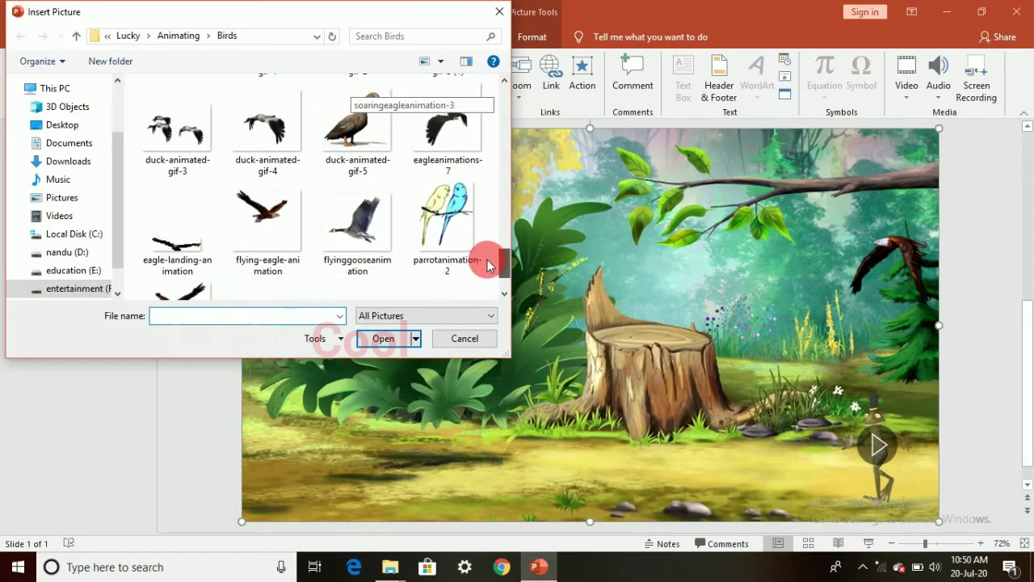
{"action": "double_click", "coordinate": [449, 223]}
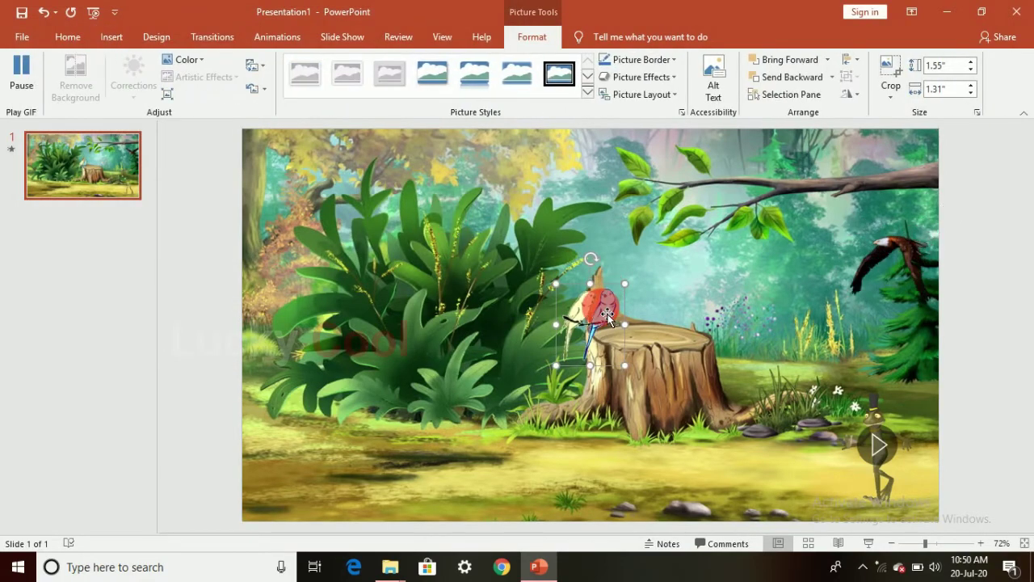
{"action": "left_click_drag", "start_coordinate": [607, 315], "coordinate": [683, 172]}
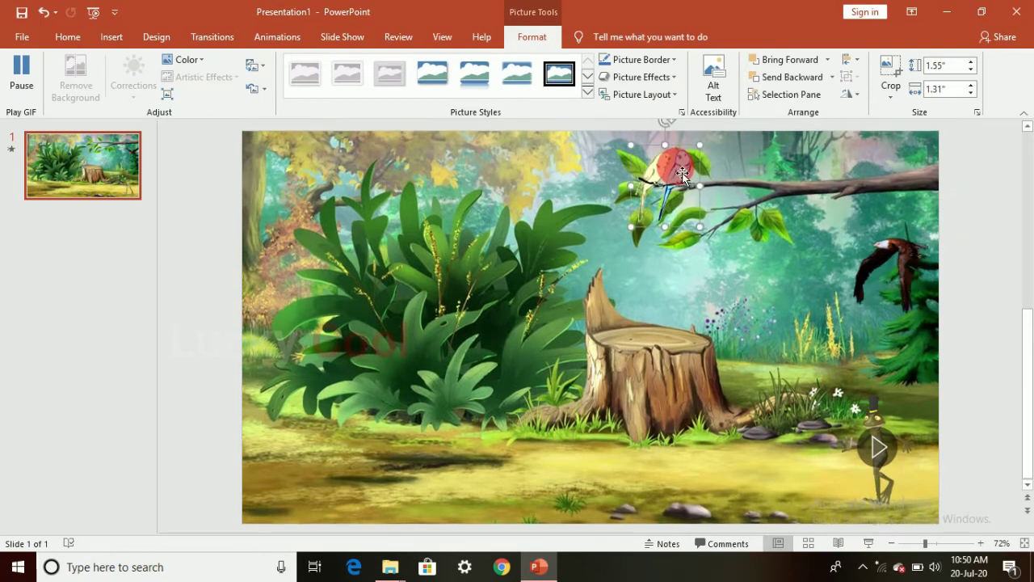
{"action": "left_click", "coordinate": [619, 334]}
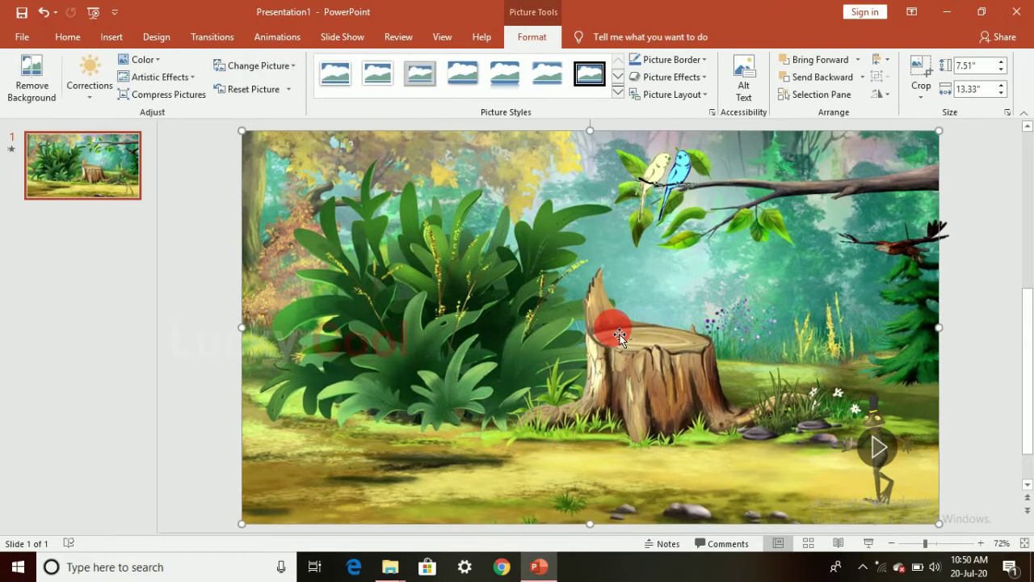
Step: Insert the animatedbirds-1 GIF and drag the row of green birds onto the upper-right branch end
{"action": "left_click", "coordinate": [111, 37]}
{"action": "left_click", "coordinate": [116, 65]}
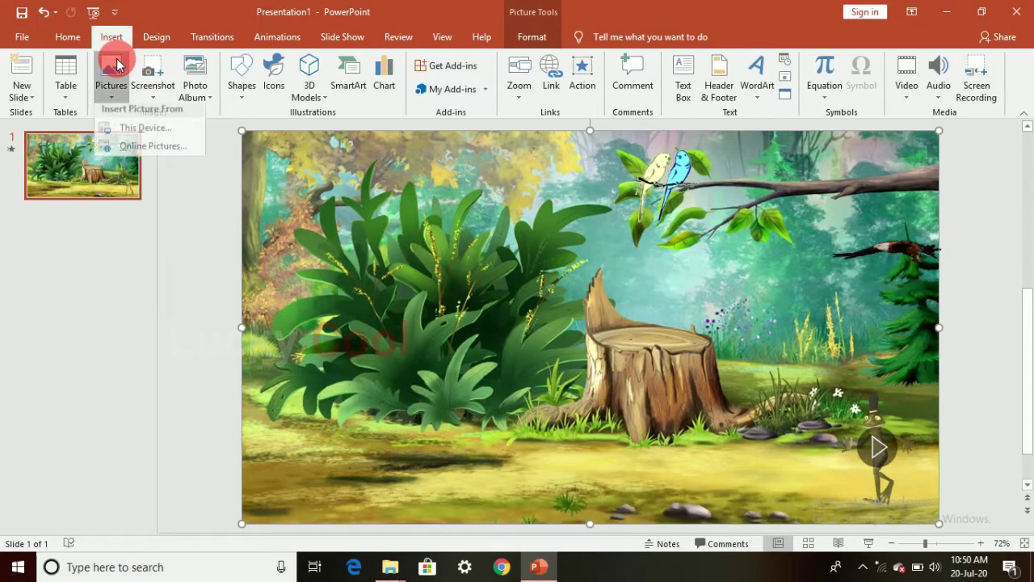
{"action": "left_click", "coordinate": [134, 136]}
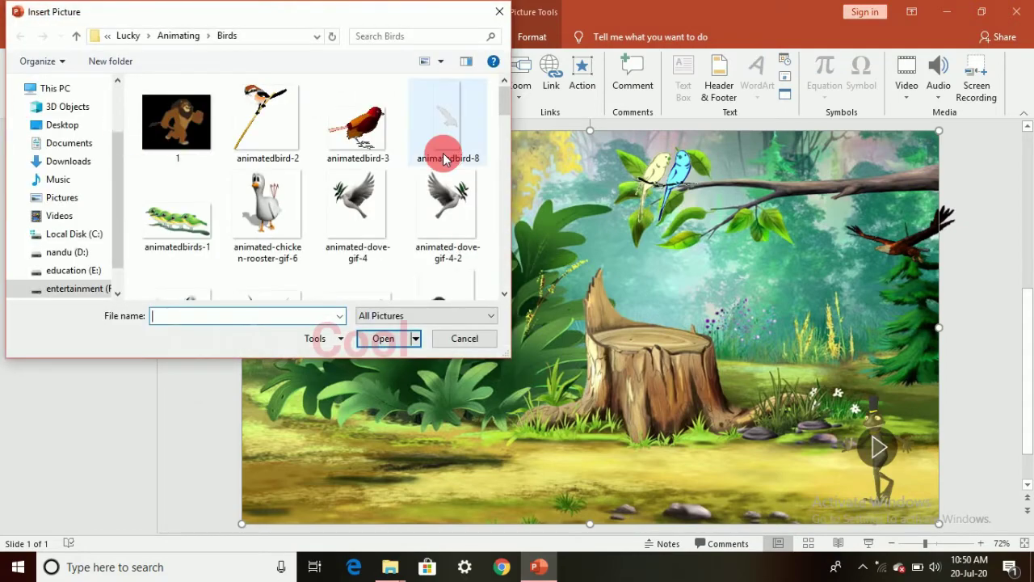
{"action": "scroll", "coordinate": [510, 98], "scroll_direction": "down", "scroll_amount": 2}
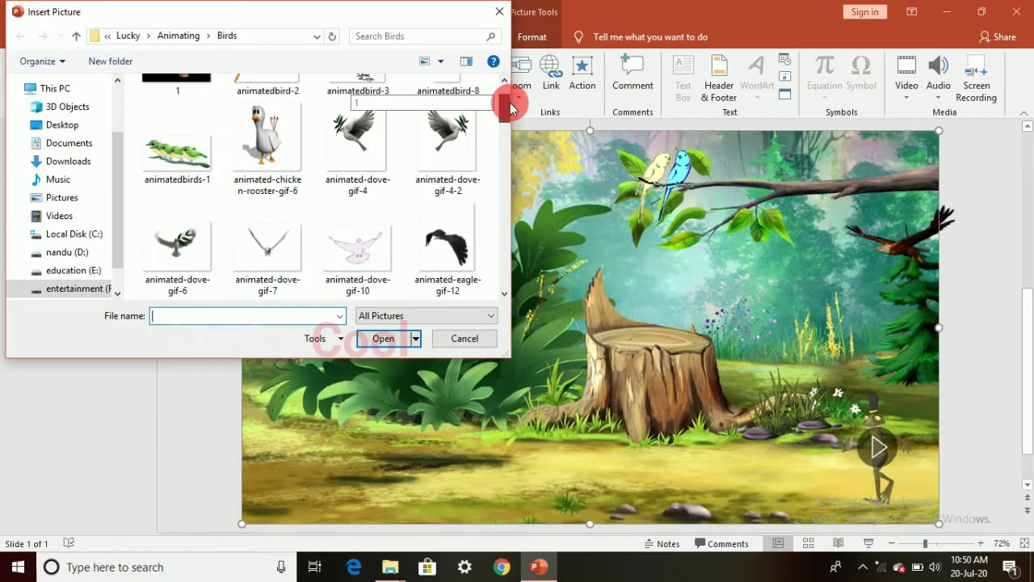
{"action": "left_click", "coordinate": [184, 169]}
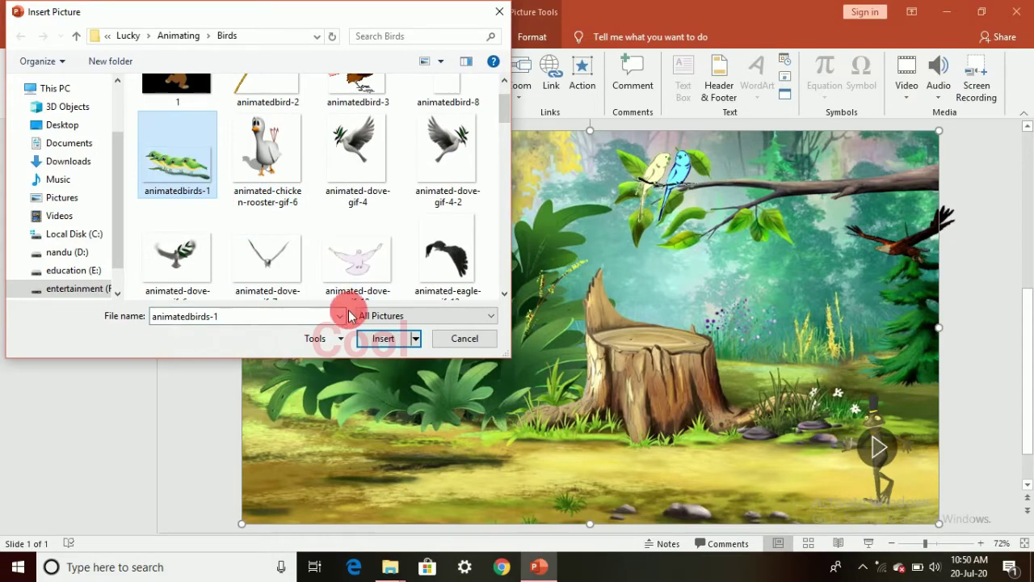
{"action": "left_click", "coordinate": [366, 341]}
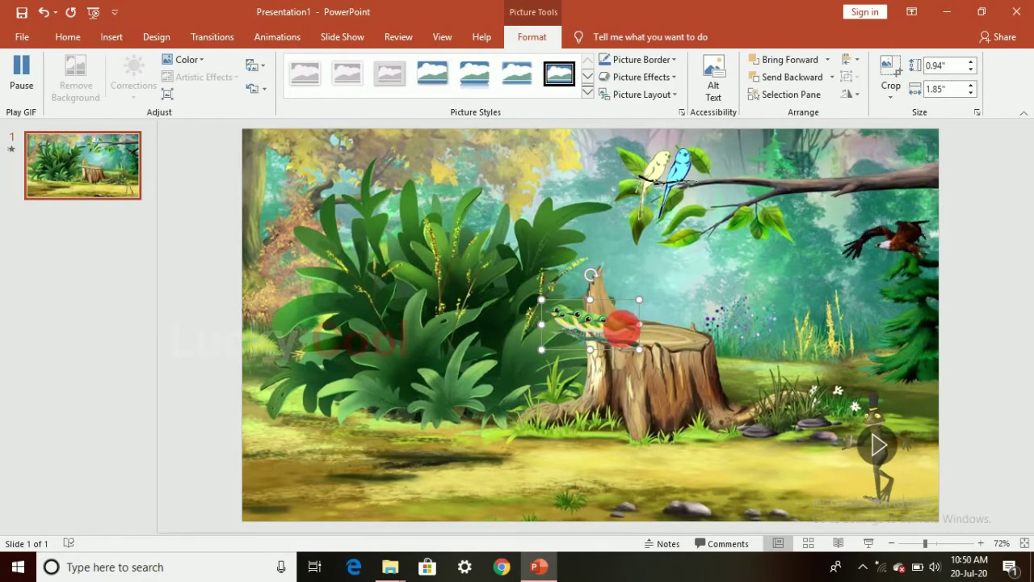
{"action": "left_click_drag", "start_coordinate": [626, 343], "coordinate": [884, 220]}
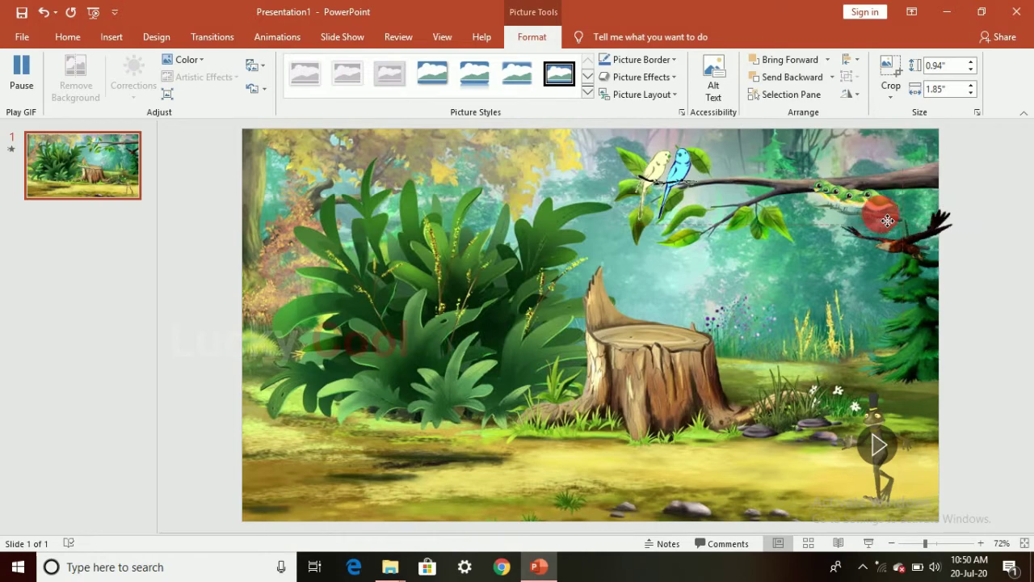
{"action": "left_click_drag", "start_coordinate": [890, 222], "coordinate": [891, 223]}
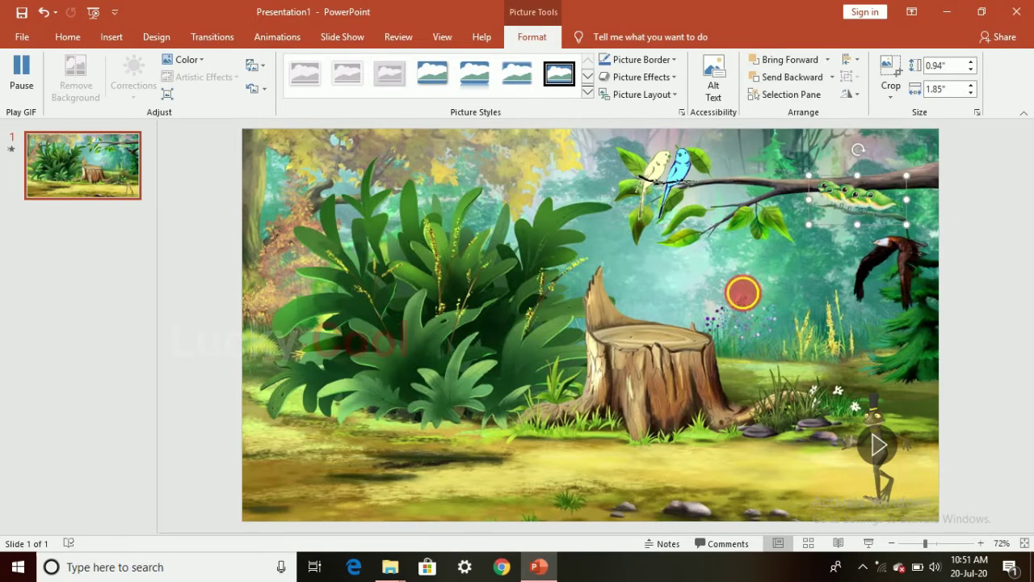
{"action": "left_click", "coordinate": [748, 298]}
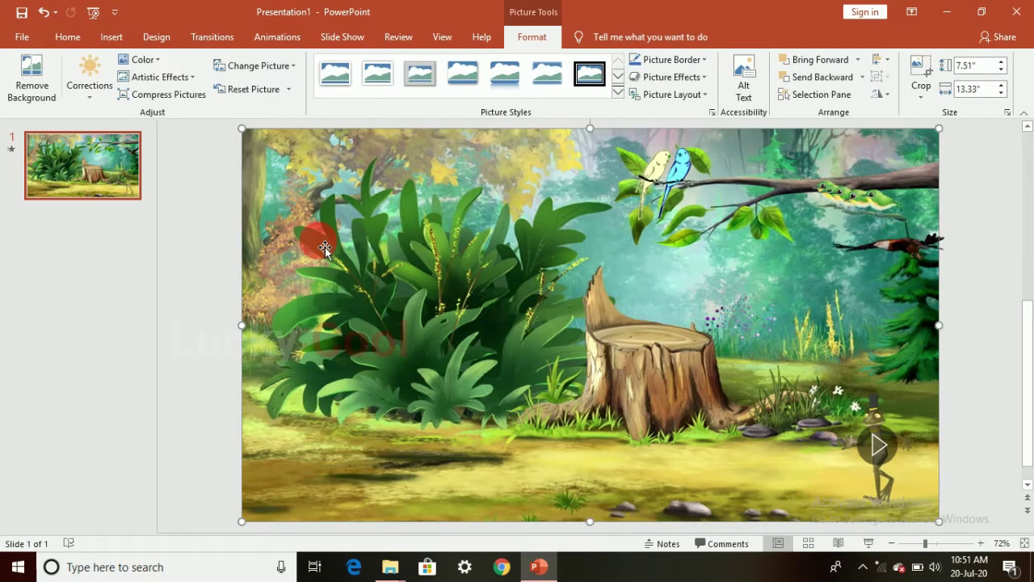
Step: Insert the transparent-feathers-light-15 GIF from this device and drag it into place over the scene
{"action": "left_click", "coordinate": [67, 38]}
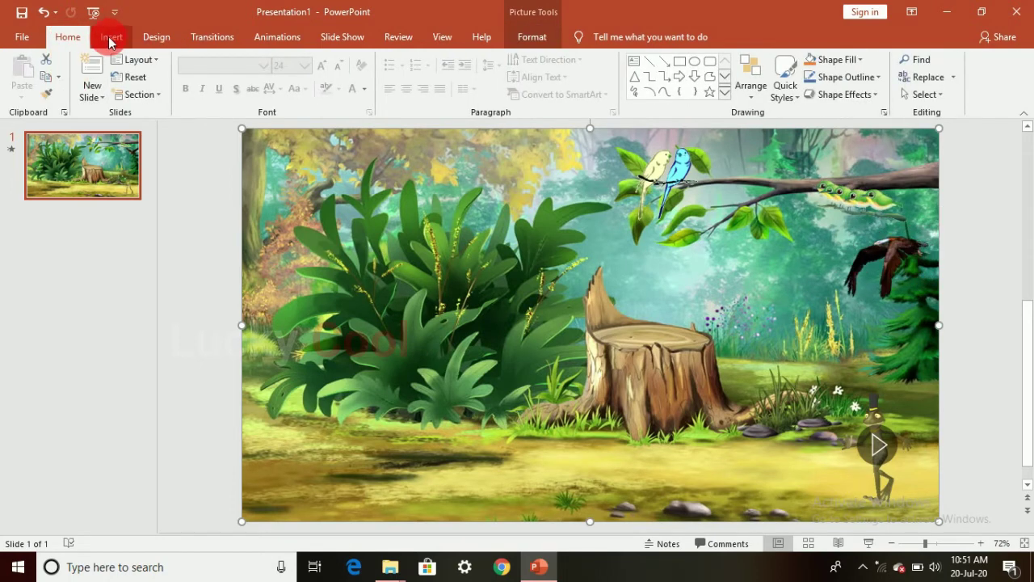
{"action": "left_click", "coordinate": [110, 38]}
{"action": "left_click", "coordinate": [105, 75]}
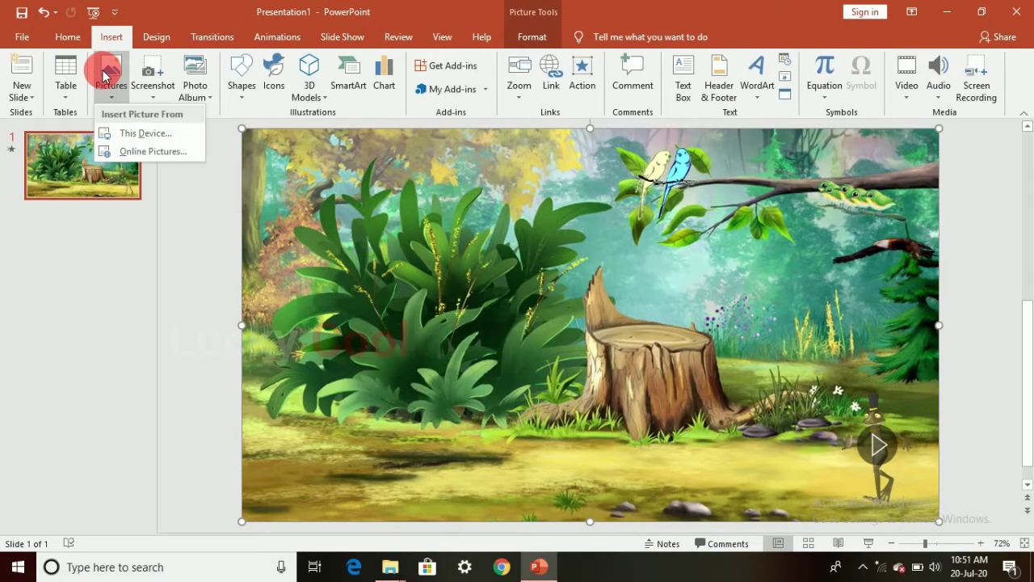
{"action": "left_click", "coordinate": [123, 133]}
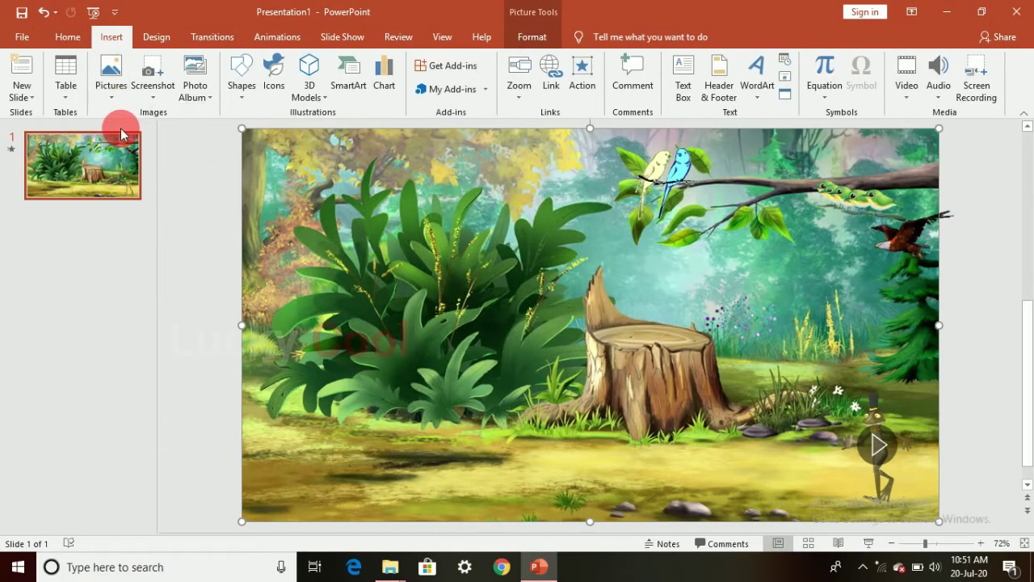
{"action": "left_click", "coordinate": [113, 42]}
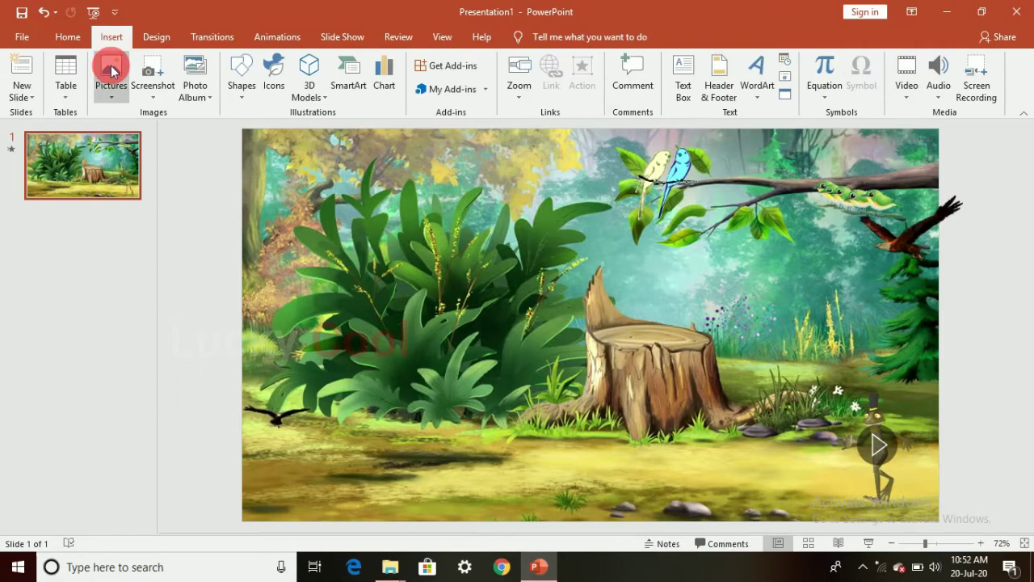
{"action": "left_click", "coordinate": [110, 71]}
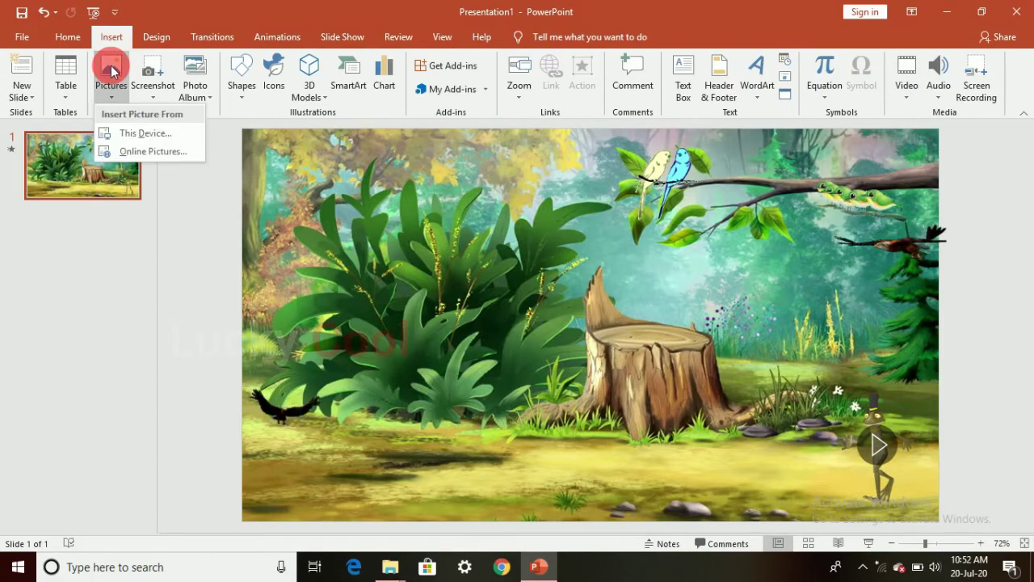
{"action": "left_click", "coordinate": [119, 133]}
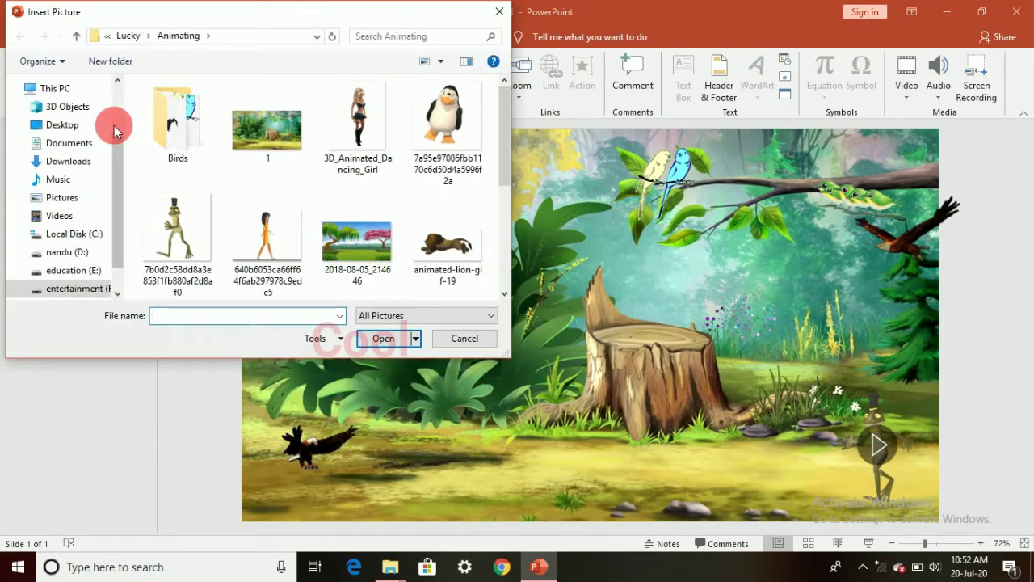
{"action": "left_click_drag", "start_coordinate": [505, 143], "coordinate": [499, 269]}
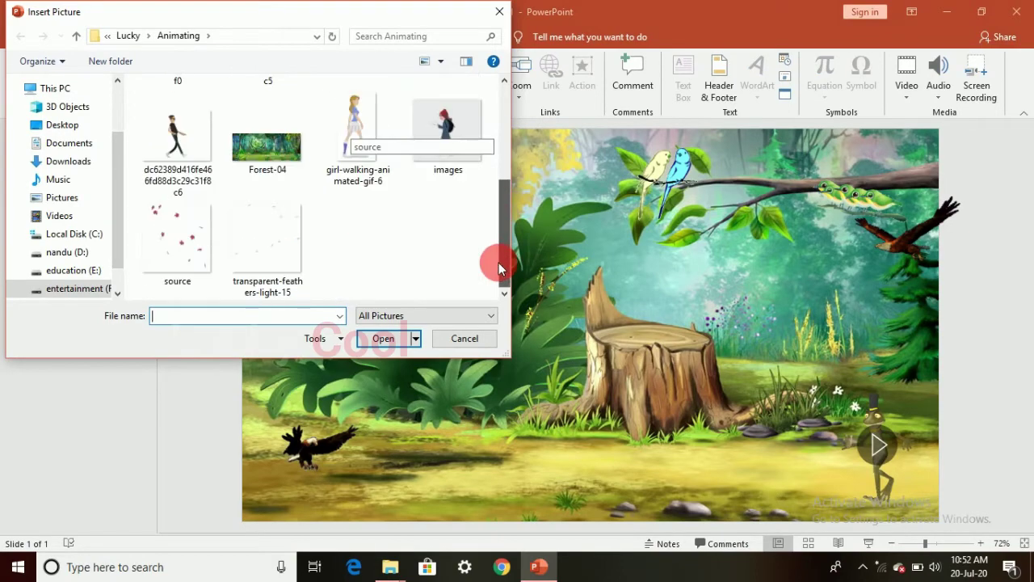
{"action": "double_click", "coordinate": [287, 219]}
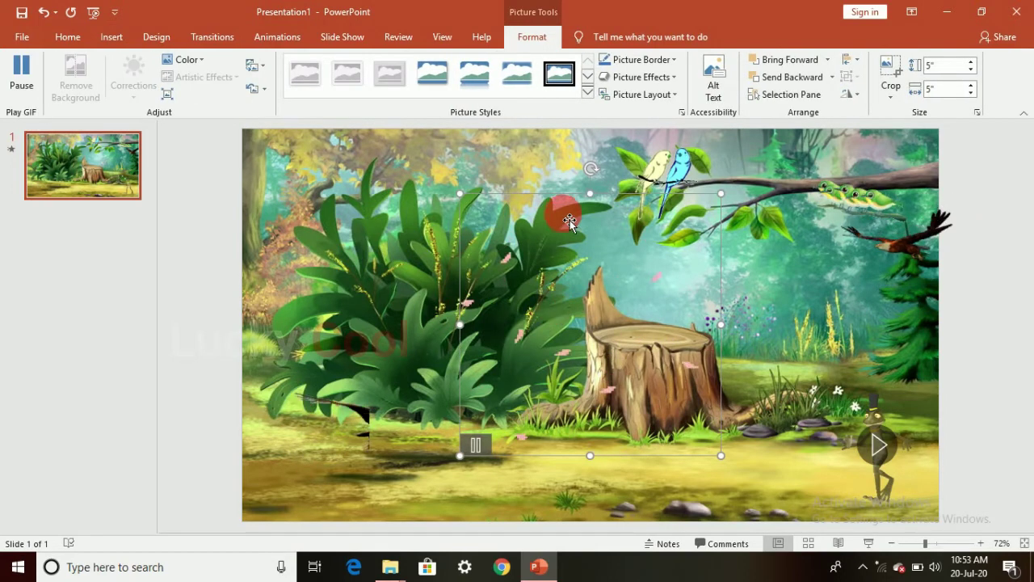
{"action": "left_click_drag", "start_coordinate": [558, 198], "coordinate": [607, 235]}
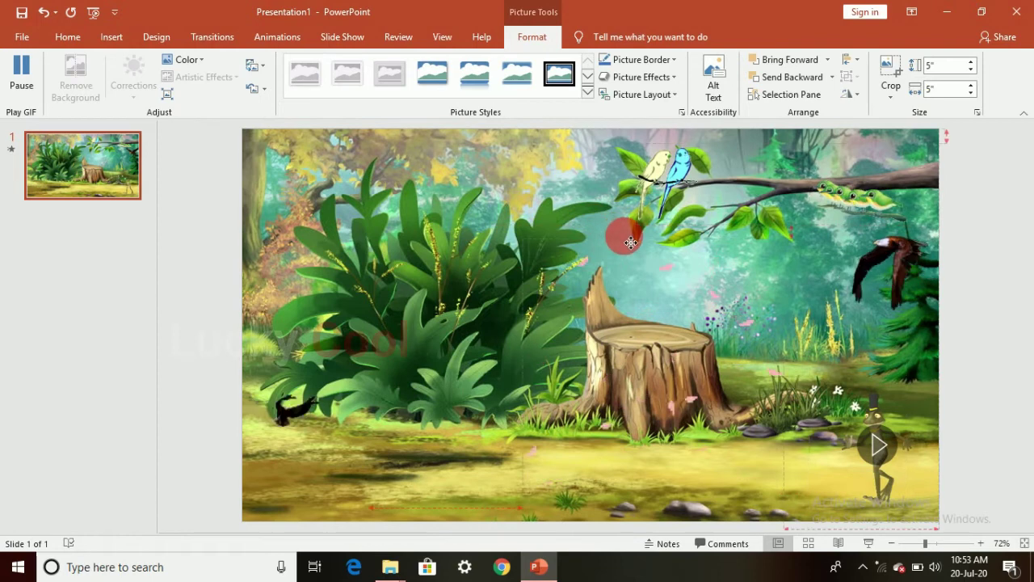
{"action": "left_click_drag", "start_coordinate": [608, 235], "coordinate": [630, 242]}
Step: Play the frog video at lower right to check it, then deselect it
{"action": "left_click", "coordinate": [424, 205]}
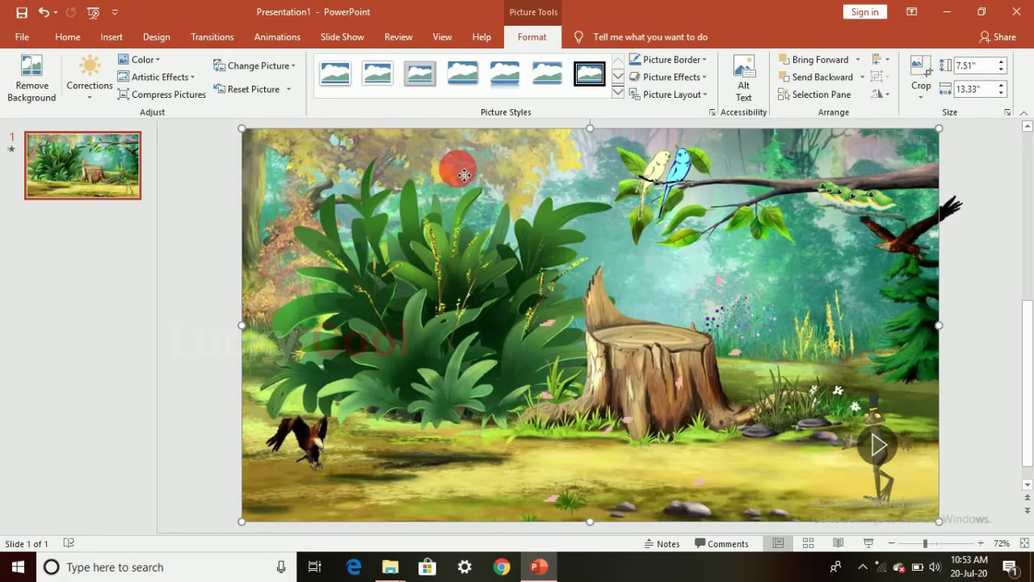
{"action": "left_click", "coordinate": [882, 446]}
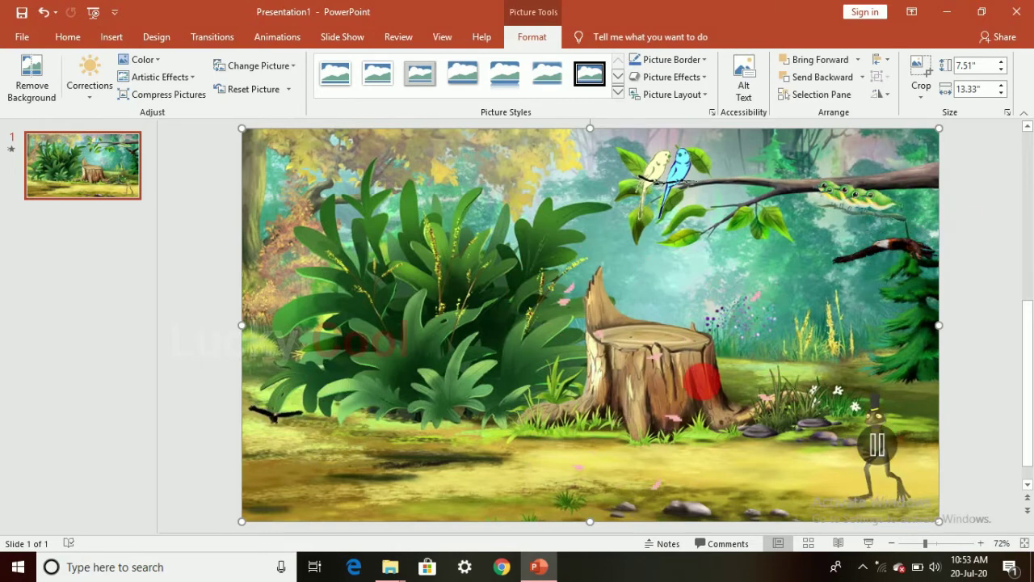
{"action": "left_click", "coordinate": [831, 187]}
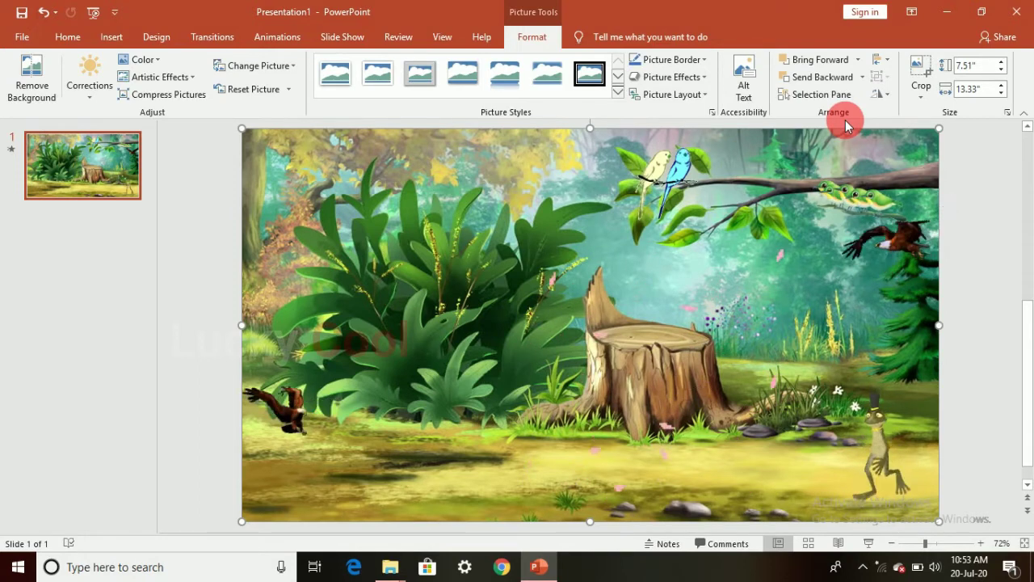
Step: Preview the slide's animations, then select the eagle to check its 07.00-second Lines path and preview again
{"action": "left_click", "coordinate": [268, 41]}
{"action": "left_click", "coordinate": [32, 85]}
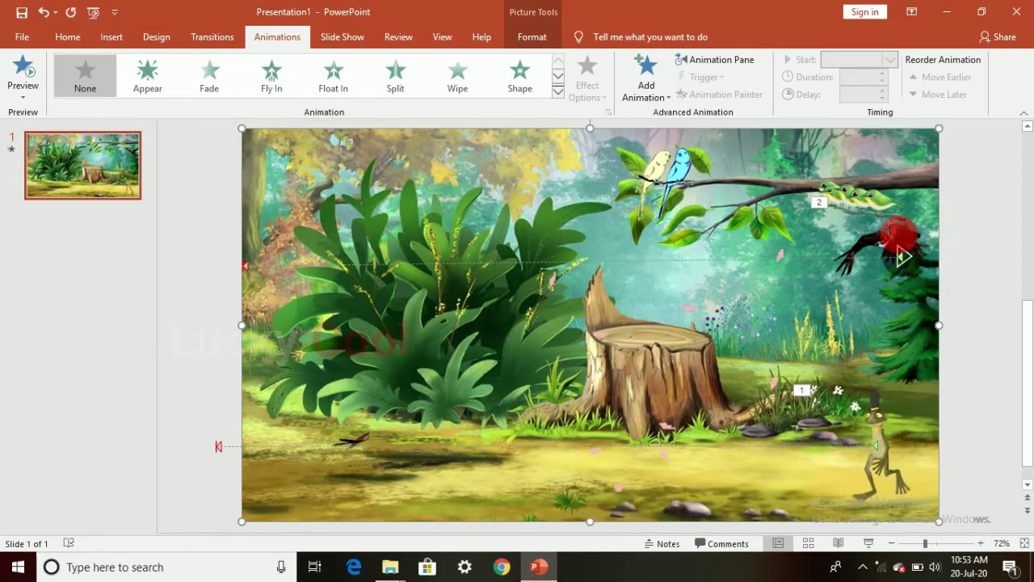
{"action": "left_click", "coordinate": [896, 241]}
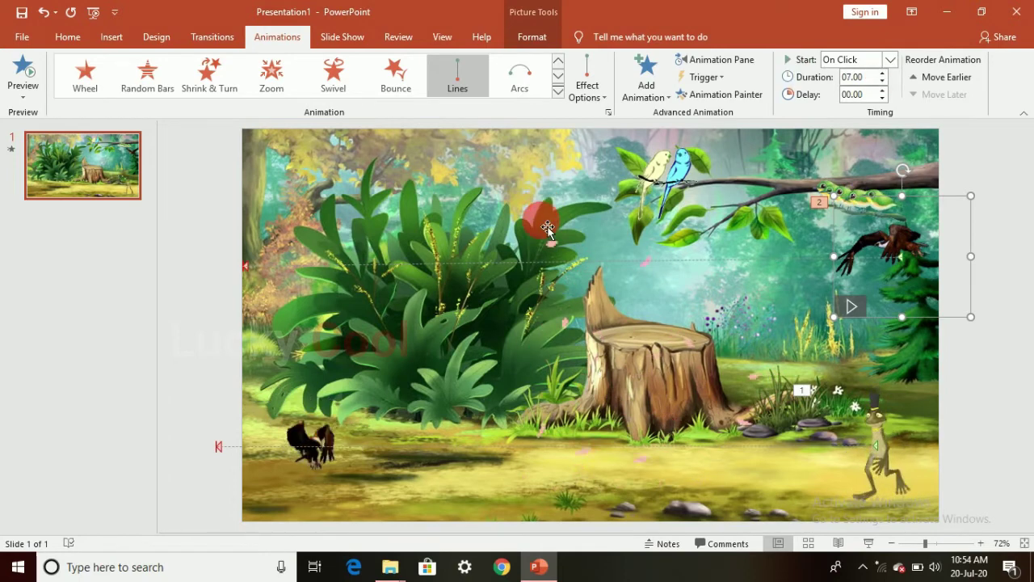
{"action": "left_click", "coordinate": [34, 75]}
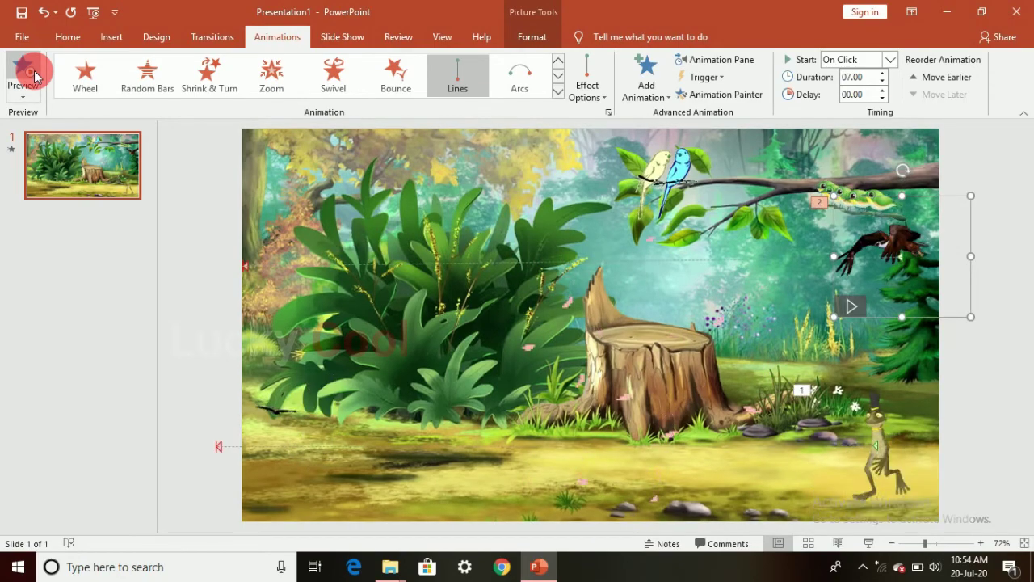
{"action": "left_click", "coordinate": [72, 13]}
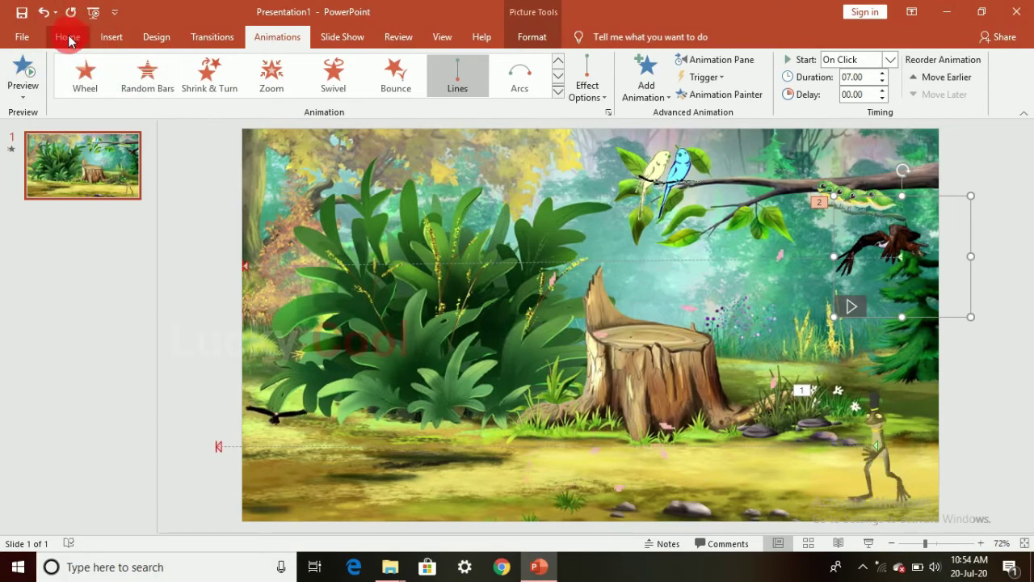
Step: Insert the 3D_Animated_Dancing_Girl GIF from this device onto the slide
{"action": "left_click", "coordinate": [69, 39]}
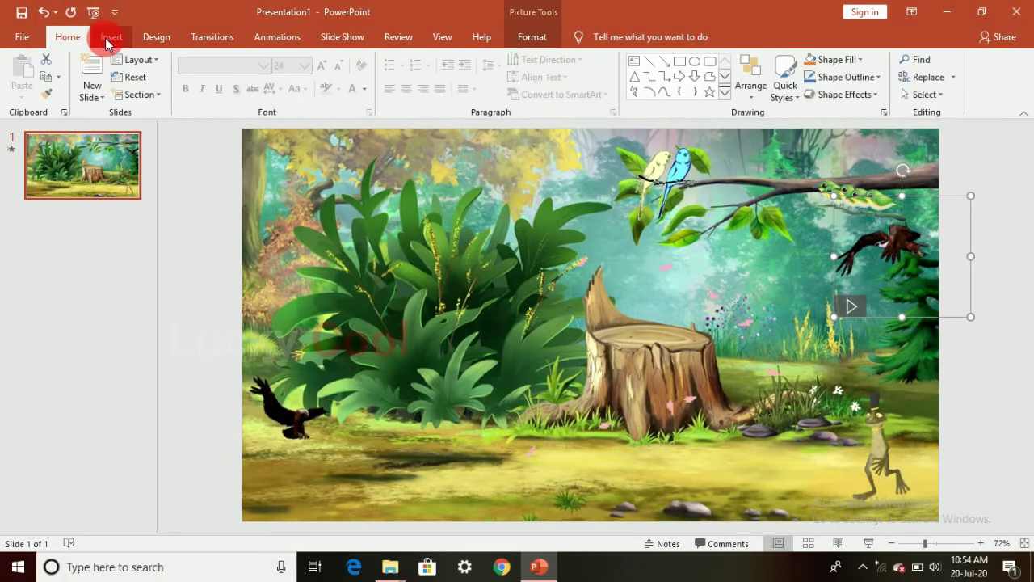
{"action": "left_click", "coordinate": [105, 38]}
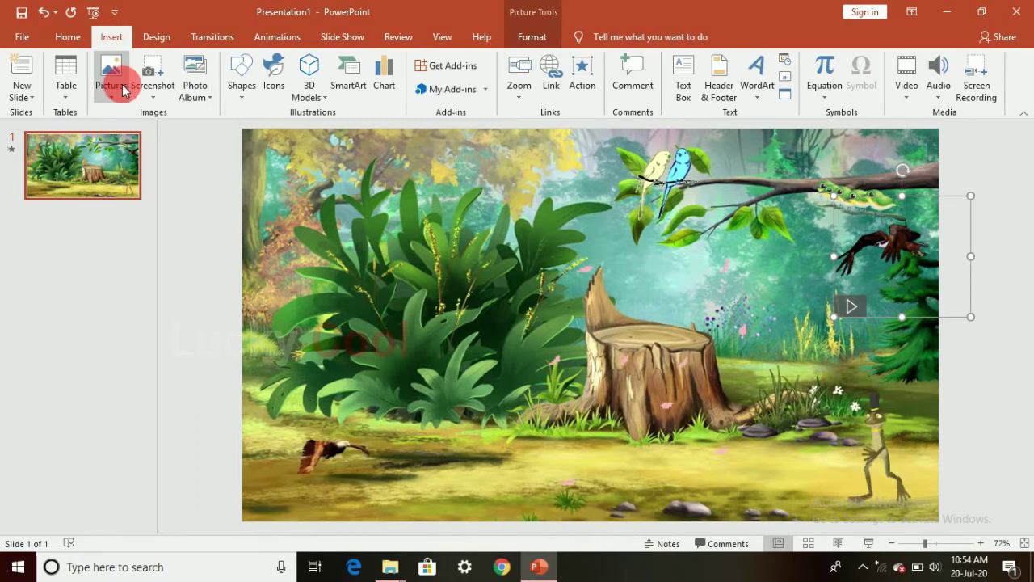
{"action": "left_click", "coordinate": [108, 76]}
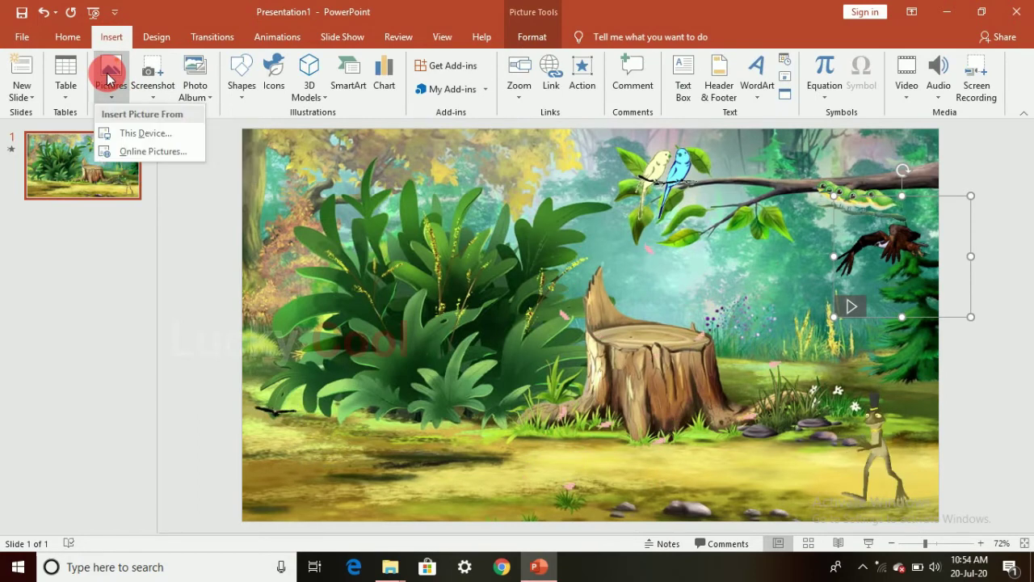
{"action": "left_click", "coordinate": [131, 138]}
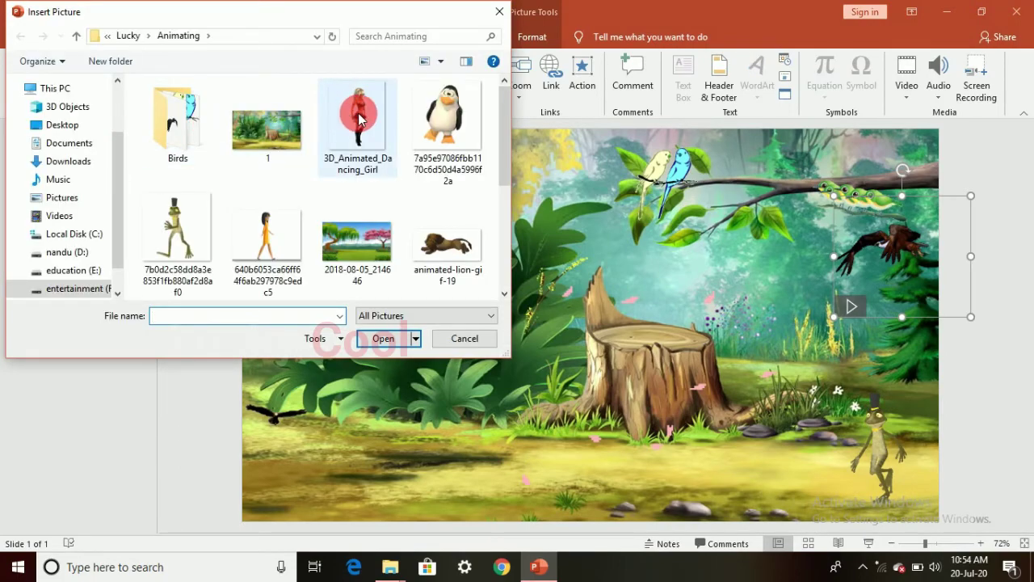
{"action": "double_click", "coordinate": [359, 119]}
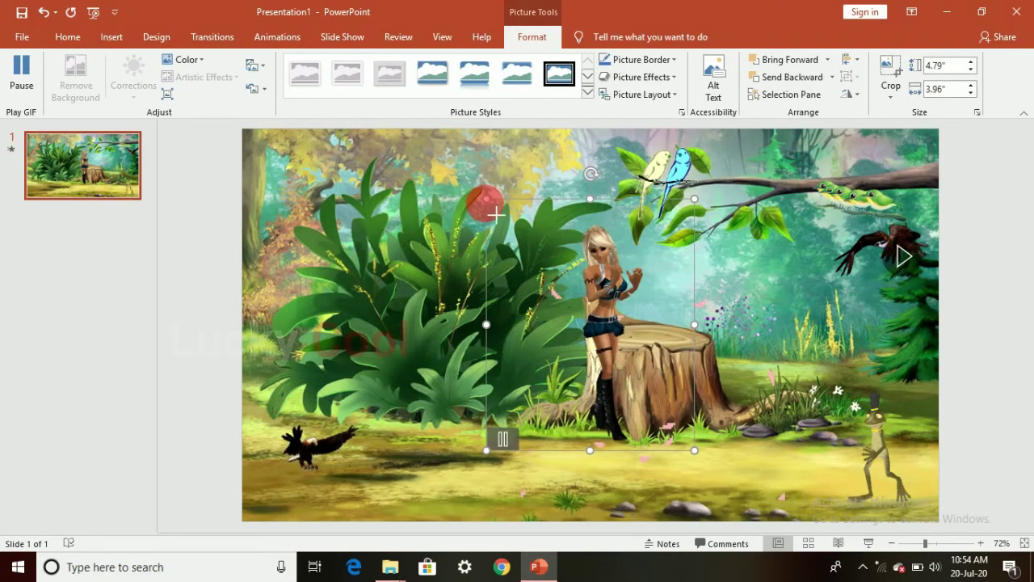
{"action": "left_click", "coordinate": [483, 202]}
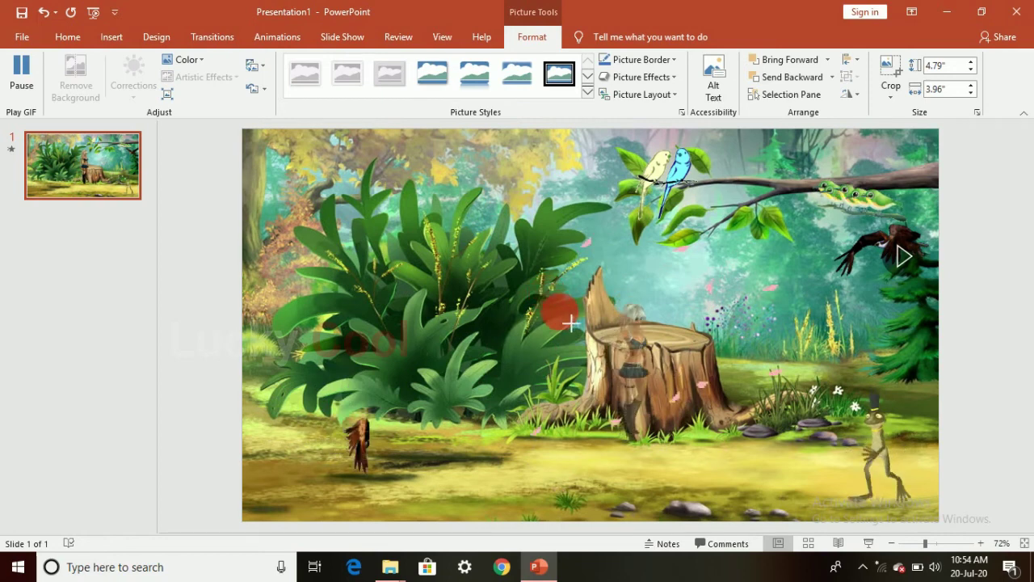
Step: Shrink the dancing girl to about 2.7" x 2.23" and stand her on the stump top
{"action": "left_click_drag", "start_coordinate": [581, 332], "coordinate": [581, 333]}
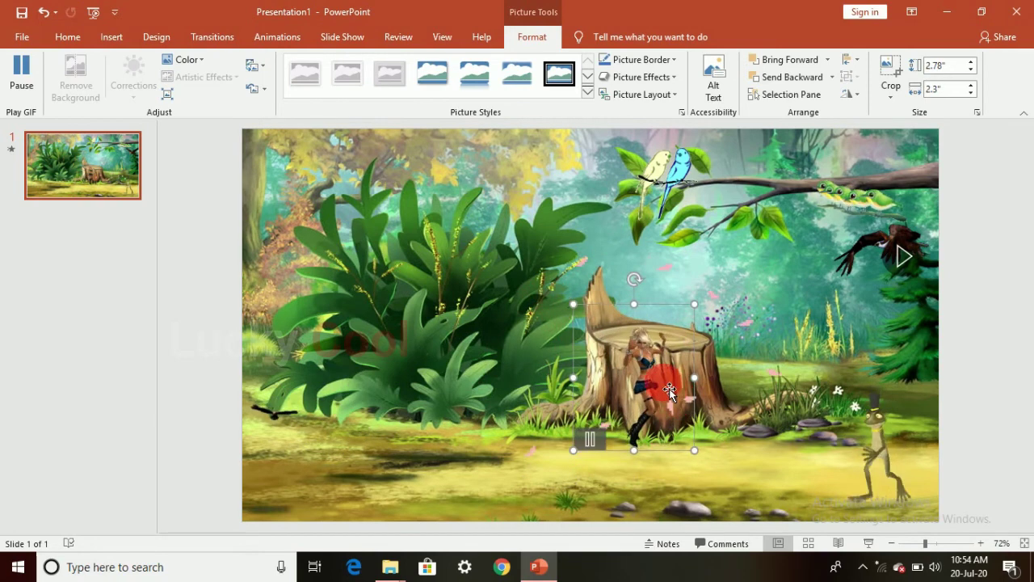
{"action": "mouse_move", "coordinate": [658, 390]}
{"action": "left_mouse_down"}
{"action": "mouse_move", "coordinate": [658, 325]}
{"action": "mouse_move", "coordinate": [644, 307]}
{"action": "left_mouse_up"}
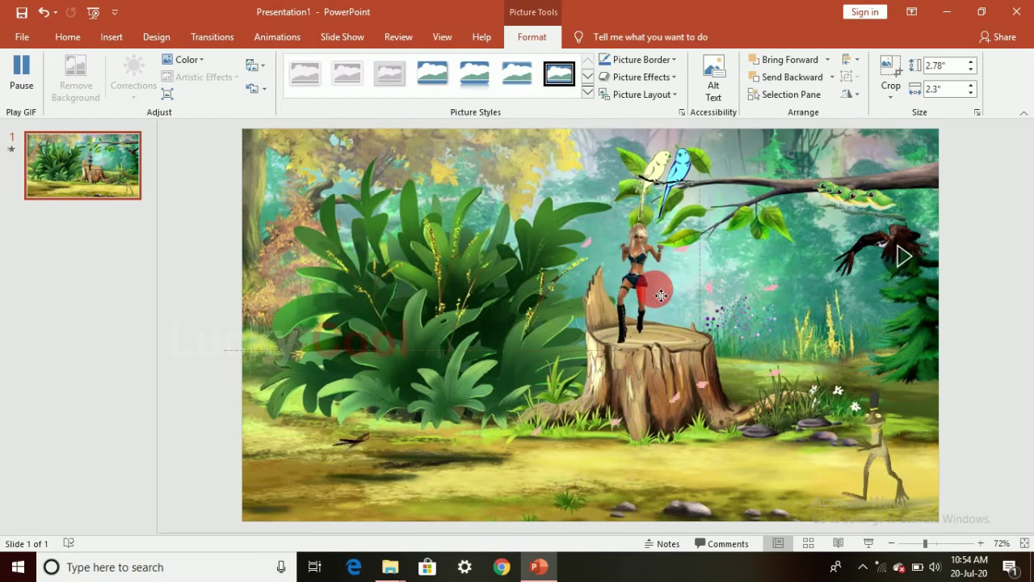
{"action": "left_click_drag", "start_coordinate": [661, 295], "coordinate": [663, 298]}
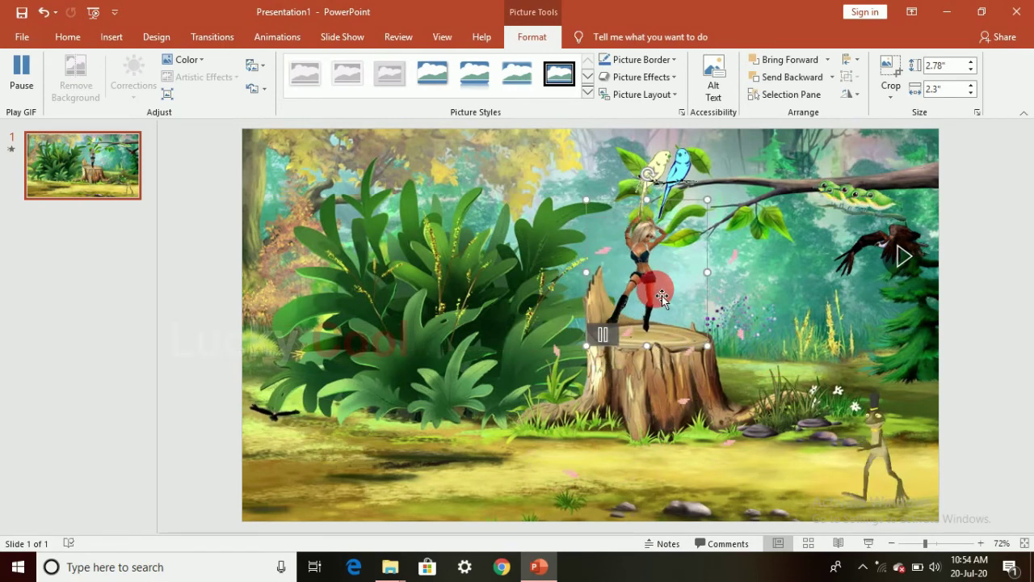
{"action": "left_click", "coordinate": [586, 198]}
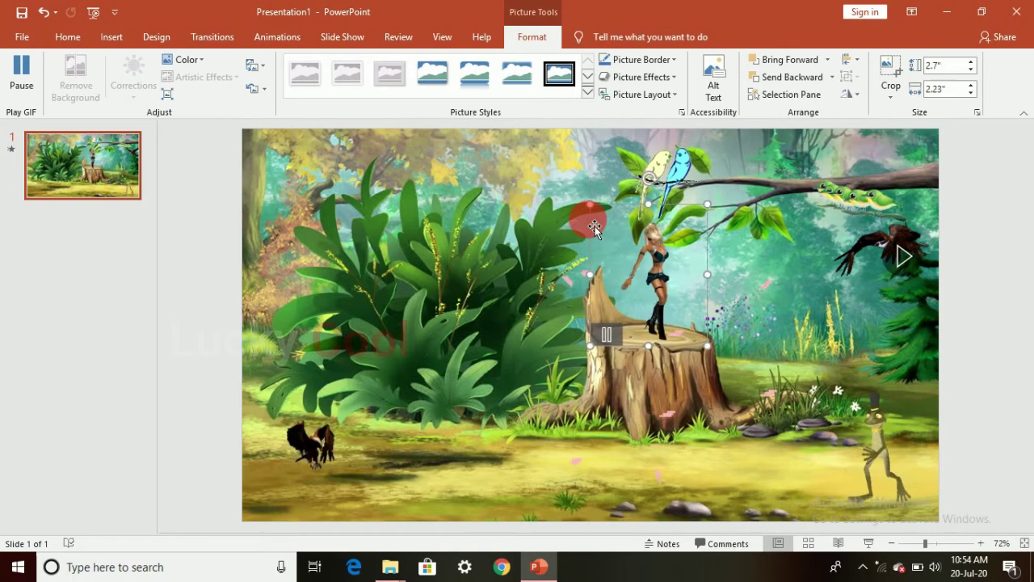
{"action": "left_click", "coordinate": [589, 218]}
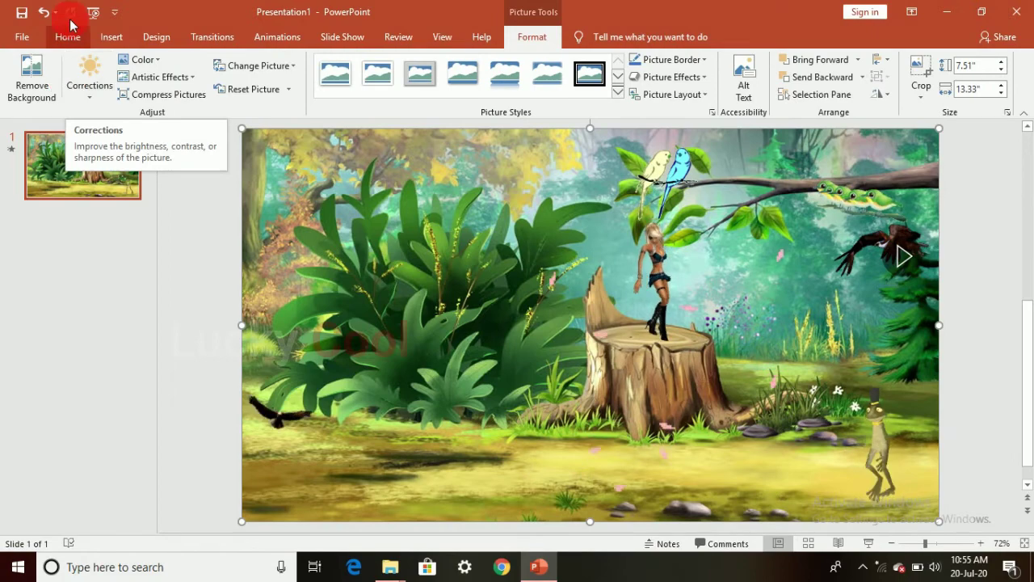
Step: Insert the lion GIF named 1 from the Birds folder onto the slide
{"action": "left_click", "coordinate": [113, 38]}
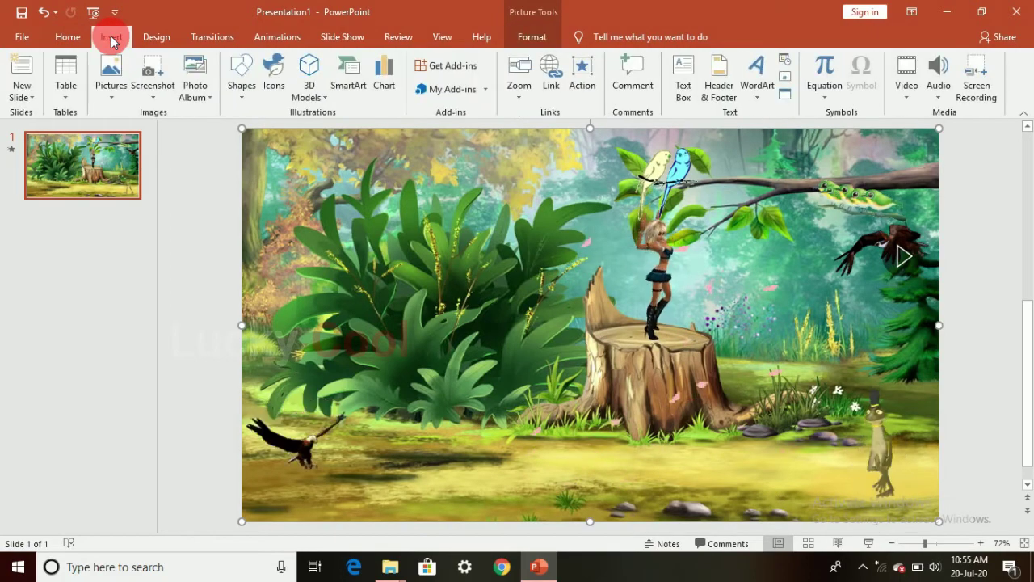
{"action": "left_click", "coordinate": [106, 78]}
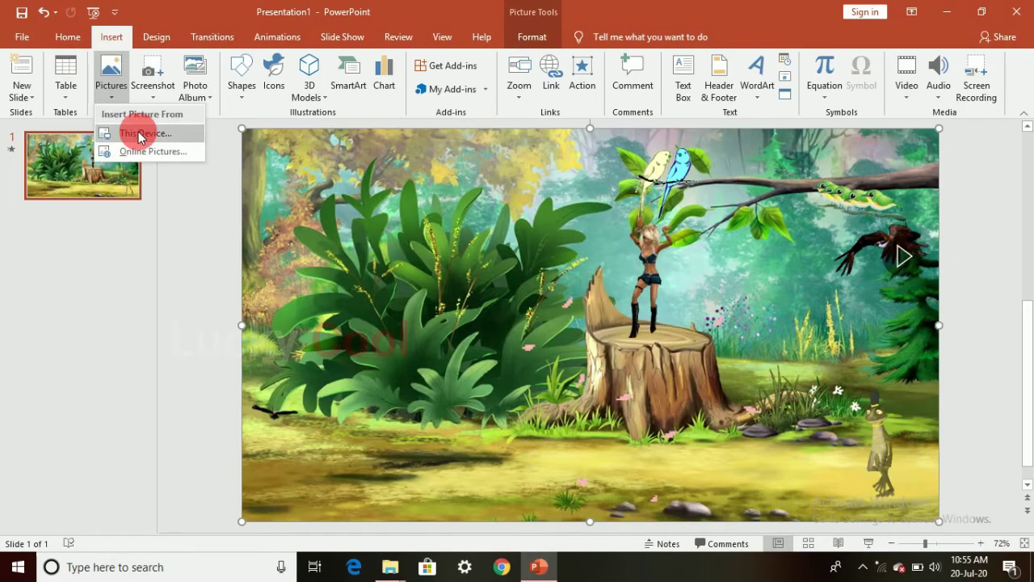
{"action": "left_click", "coordinate": [139, 131]}
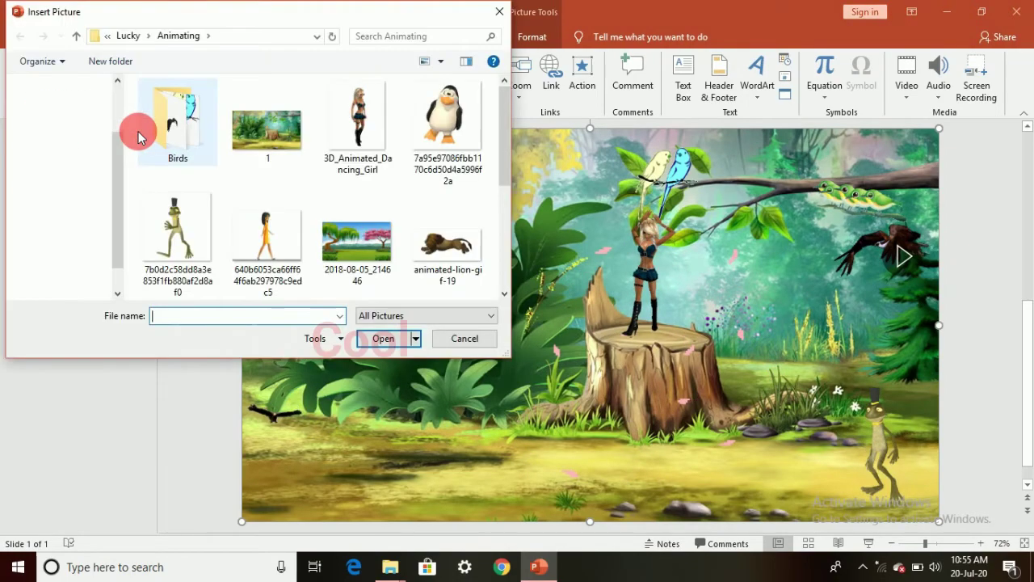
{"action": "double_click", "coordinate": [170, 124]}
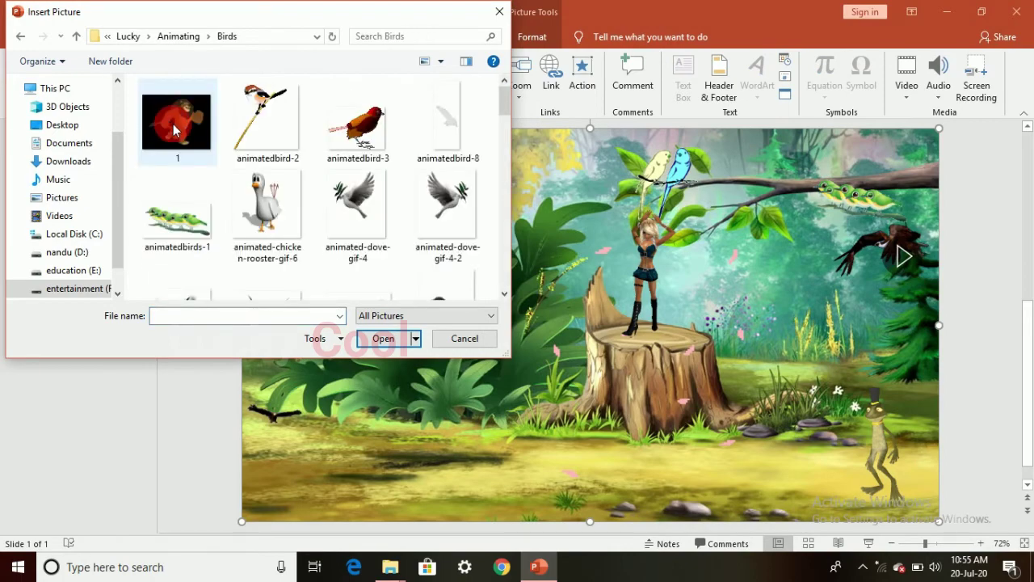
{"action": "double_click", "coordinate": [174, 131]}
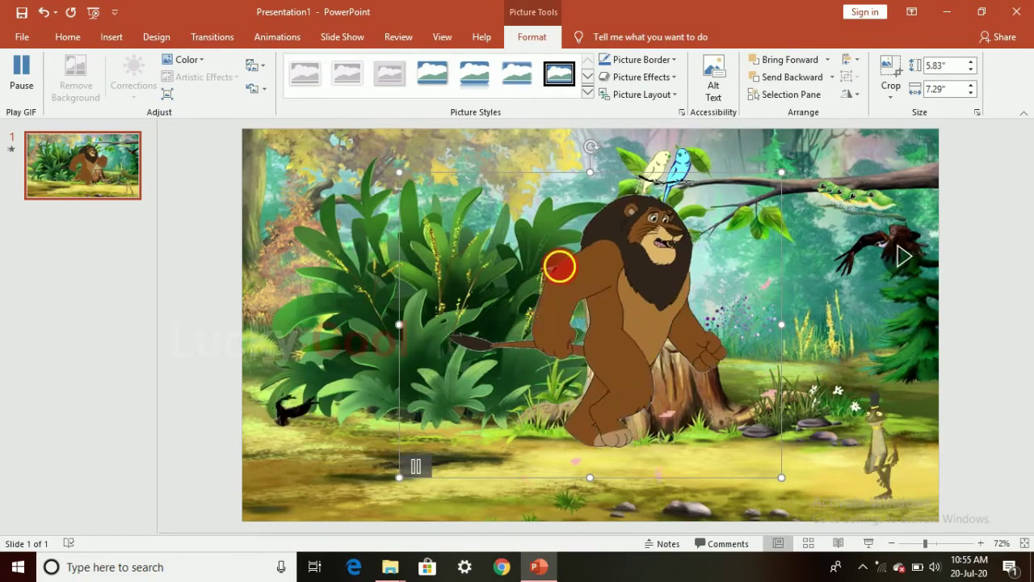
Step: Move the lion to the bottom-left corner and shrink it to 2.34" x 2.93"
{"action": "left_click_drag", "start_coordinate": [560, 266], "coordinate": [275, 336]}
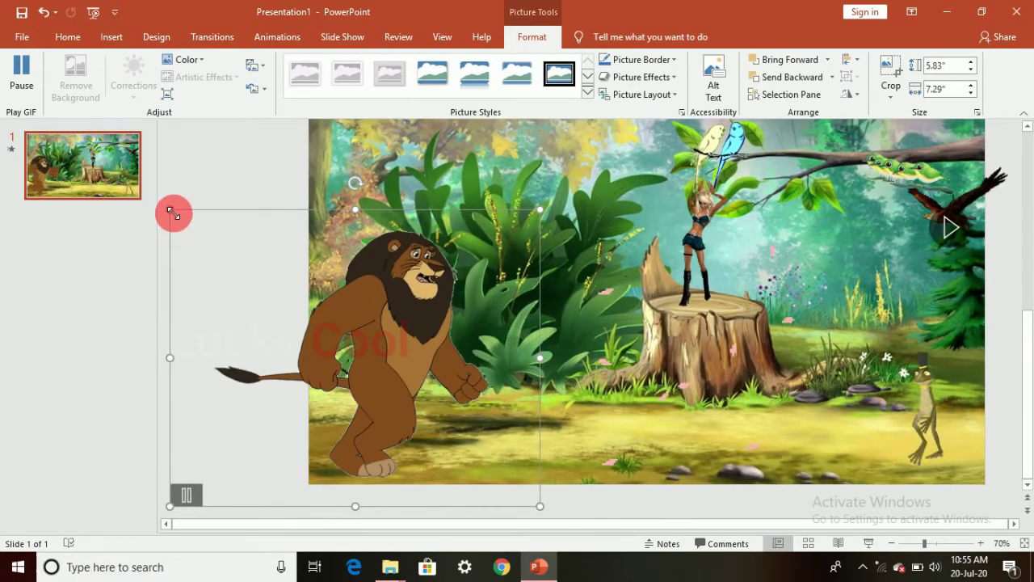
{"action": "left_click_drag", "start_coordinate": [171, 212], "coordinate": [444, 379]}
{"action": "left_click_drag", "start_coordinate": [431, 439], "coordinate": [352, 428]}
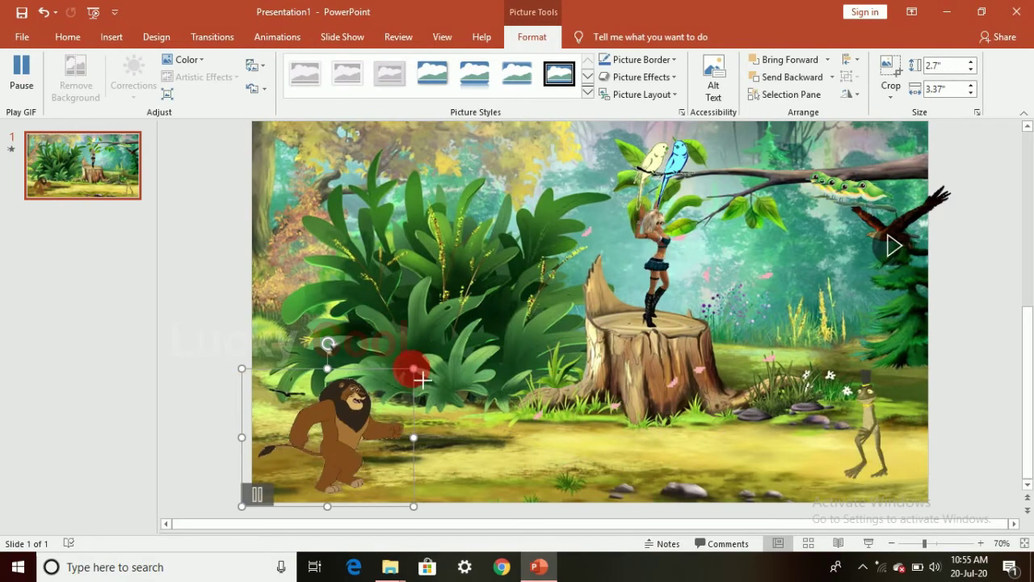
{"action": "left_click_drag", "start_coordinate": [422, 379], "coordinate": [396, 397]}
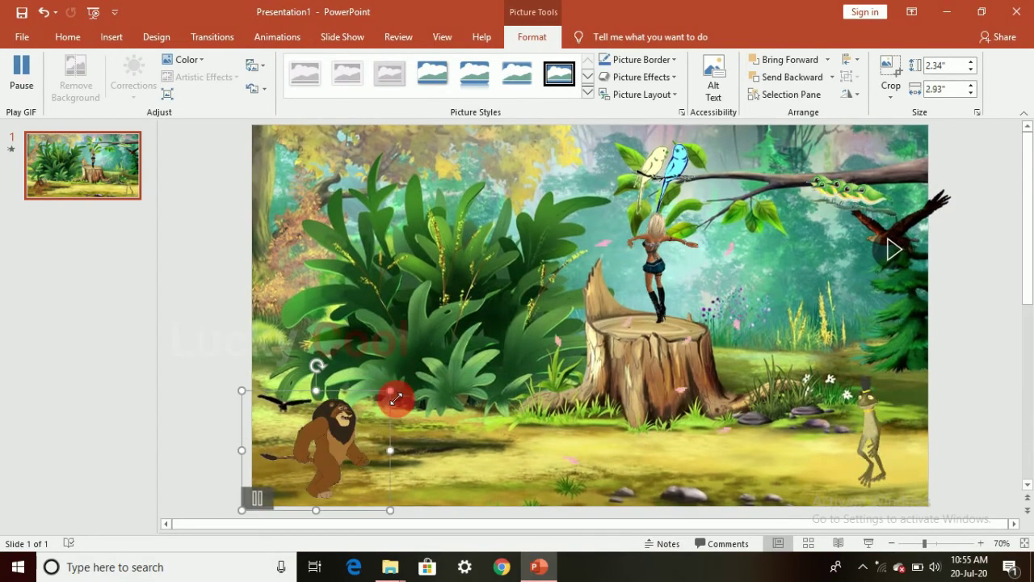
{"action": "left_click", "coordinate": [343, 441]}
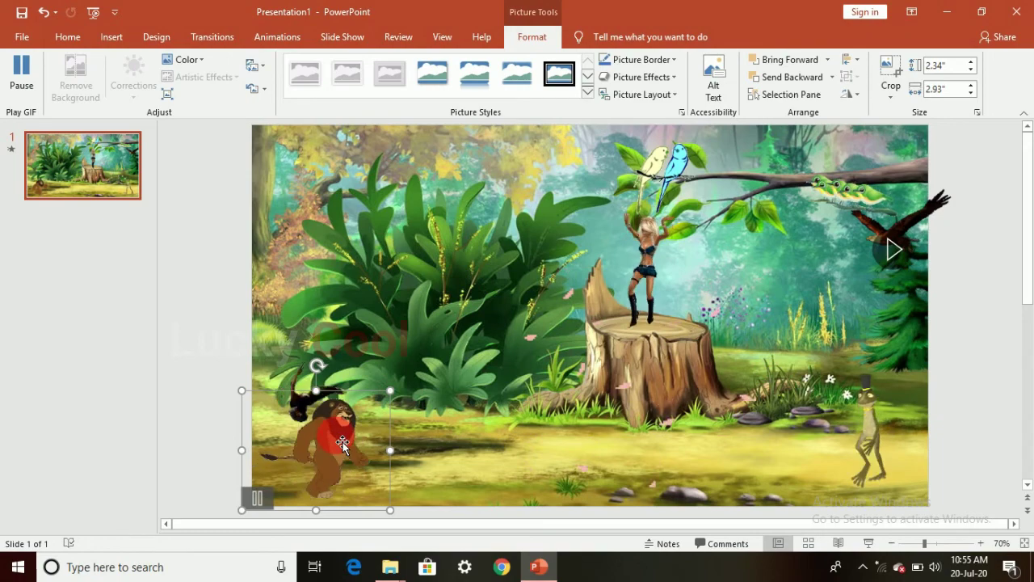
{"action": "left_click", "coordinate": [231, 116]}
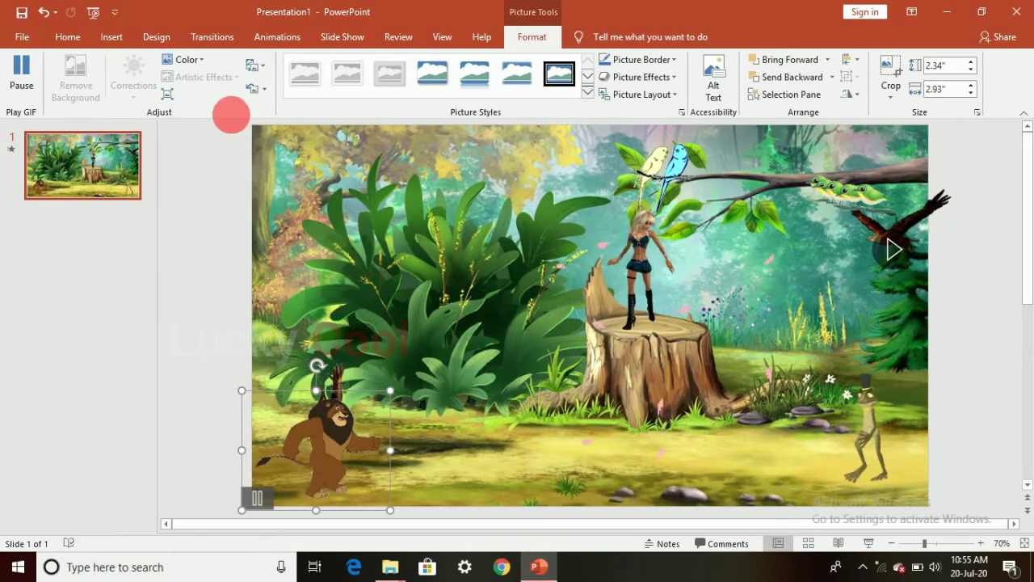
Step: Give the lion a Lines motion path ending on the right near the frog
{"action": "left_click", "coordinate": [283, 38]}
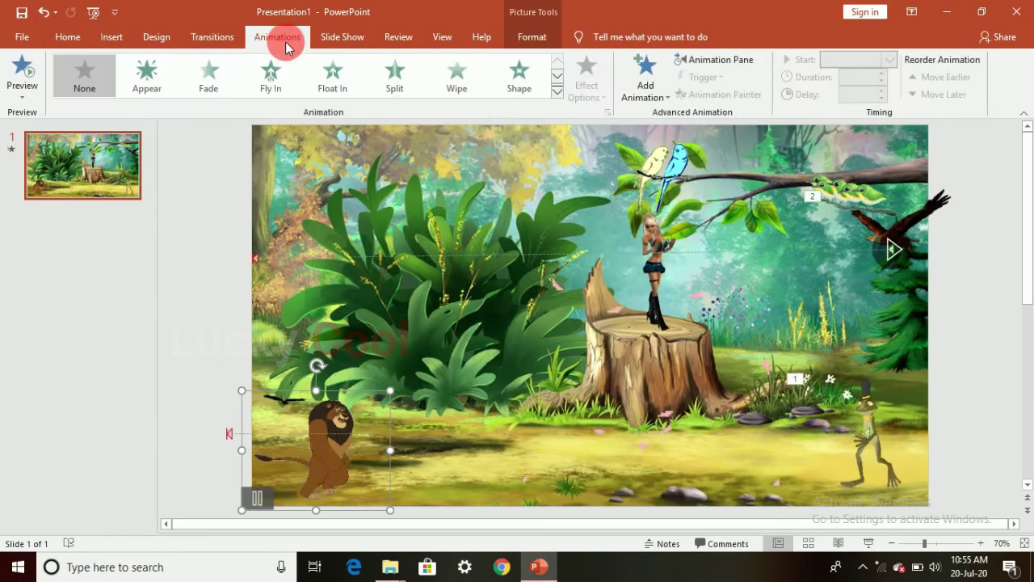
{"action": "left_click", "coordinate": [658, 81]}
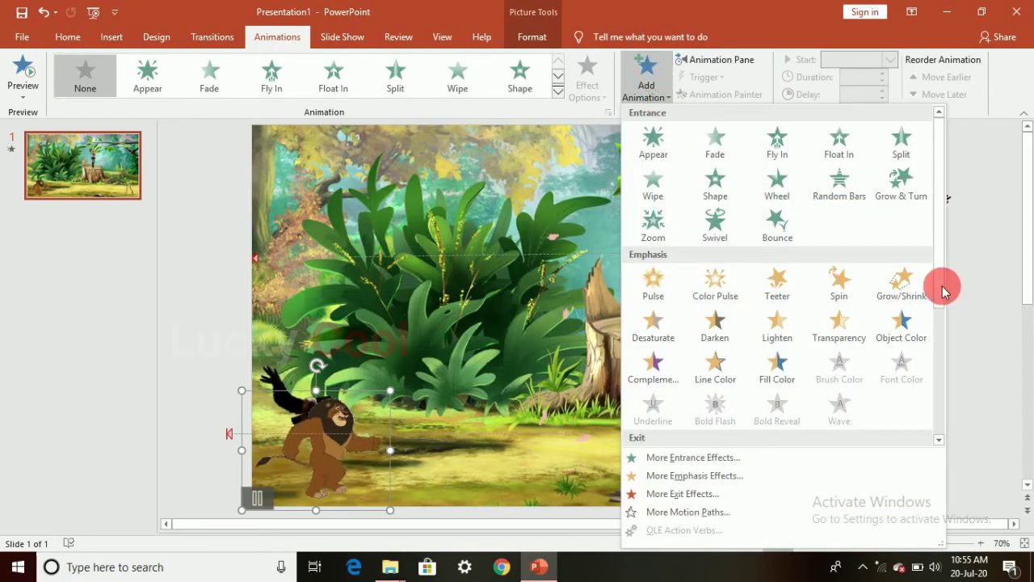
{"action": "left_click_drag", "start_coordinate": [943, 290], "coordinate": [940, 416]}
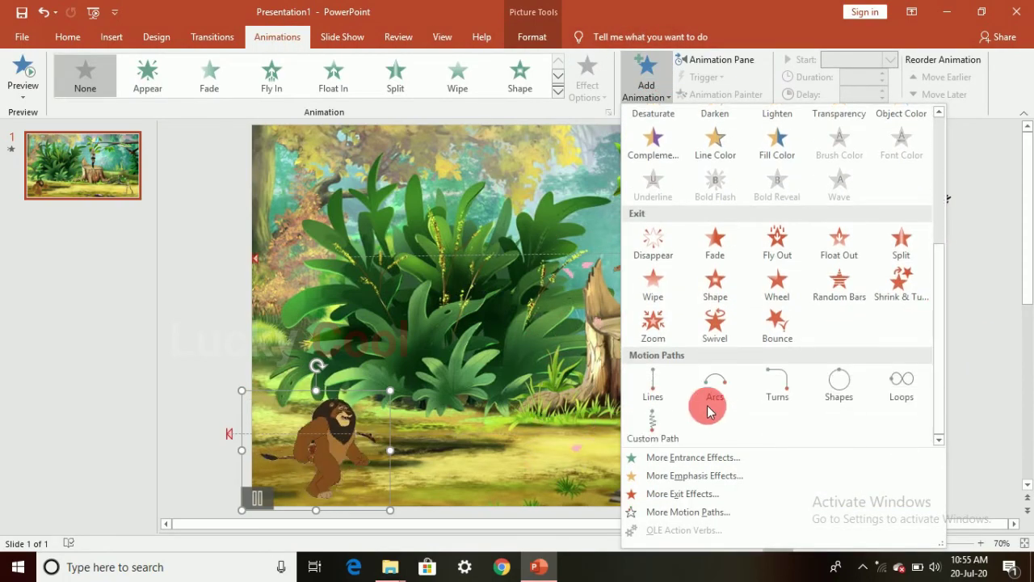
{"action": "left_click", "coordinate": [670, 388]}
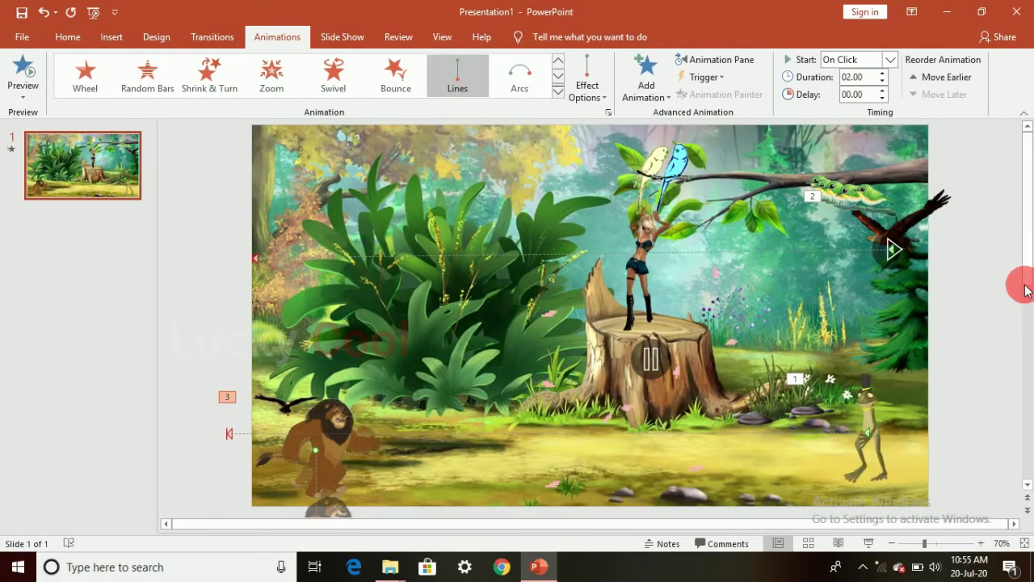
{"action": "left_click", "coordinate": [1028, 485]}
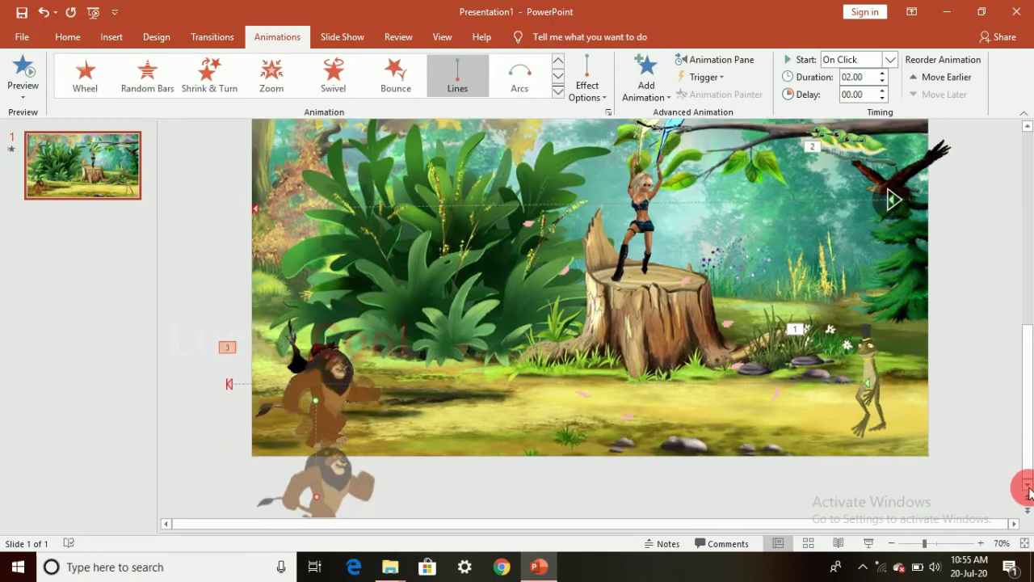
{"action": "left_click", "coordinate": [1028, 485]}
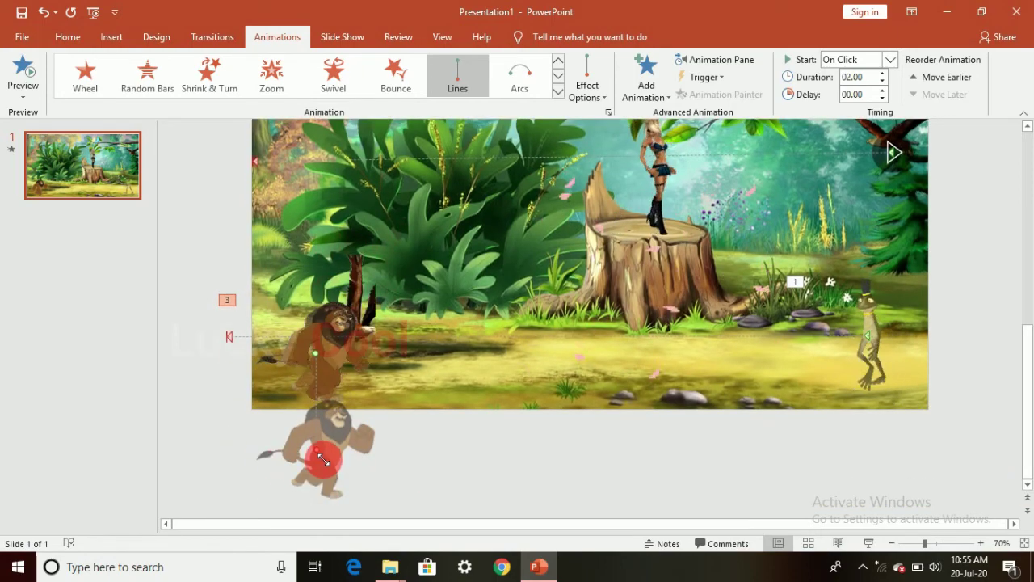
{"action": "mouse_move", "coordinate": [323, 459]}
{"action": "left_mouse_down"}
{"action": "mouse_move", "coordinate": [577, 373]}
{"action": "mouse_move", "coordinate": [815, 372]}
{"action": "left_mouse_up"}
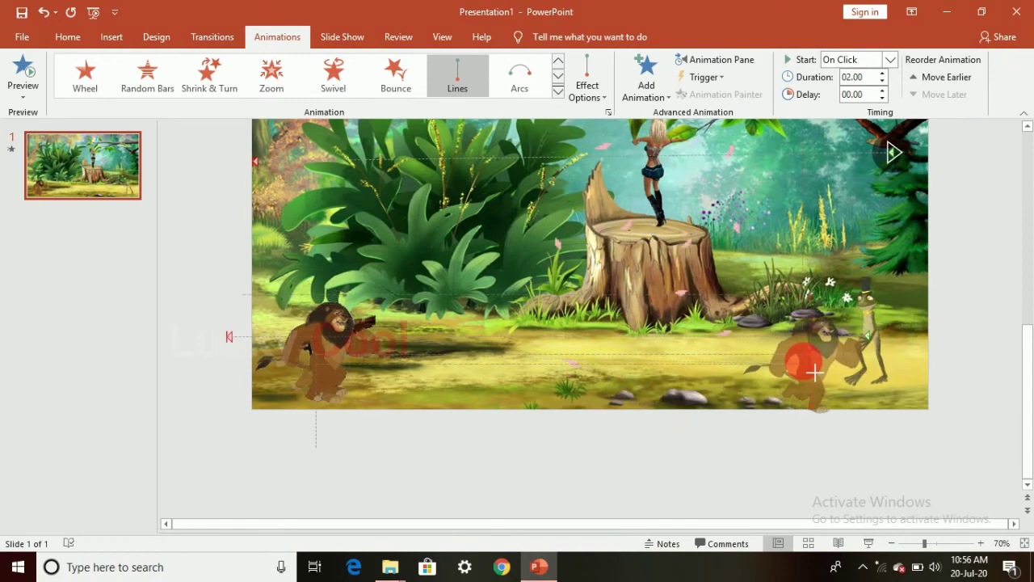
Step: Raise the lion's motion path duration to 06.00 seconds
{"action": "scroll", "coordinate": [814, 372], "scroll_direction": "up", "scroll_amount": 2}
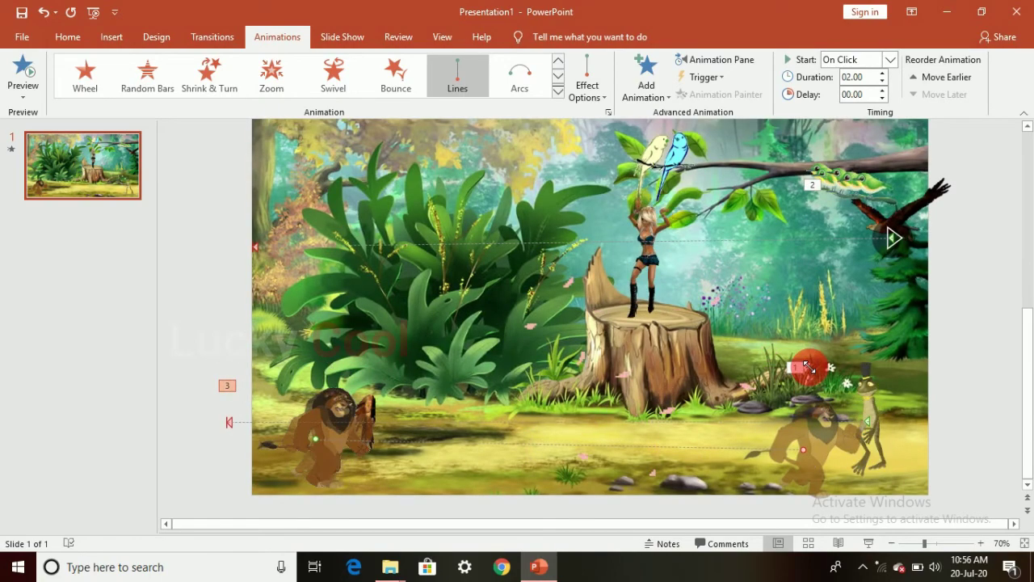
{"action": "left_click", "coordinate": [883, 73]}
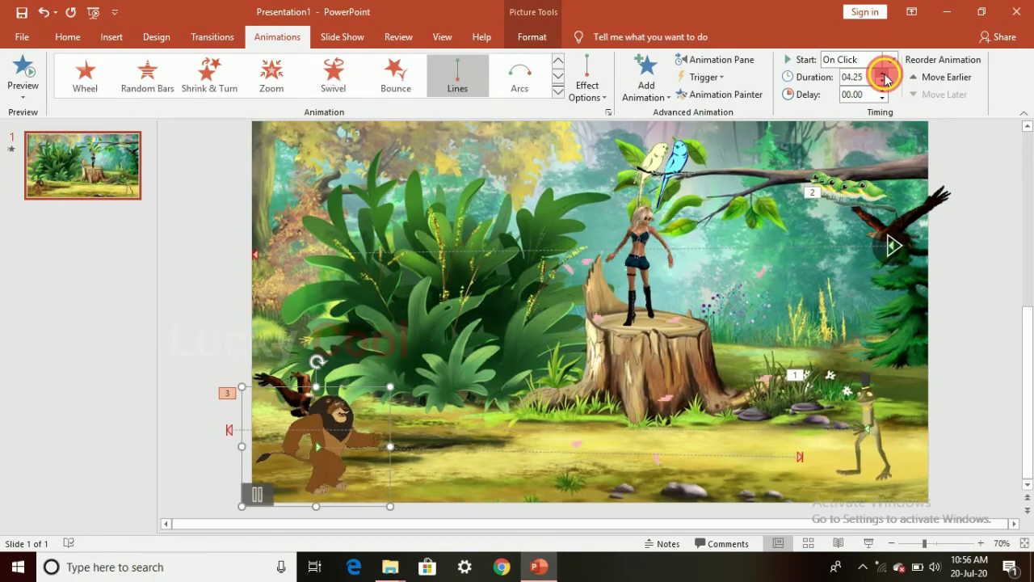
{"action": "left_click", "coordinate": [884, 73]}
{"action": "left_click", "coordinate": [884, 73]}
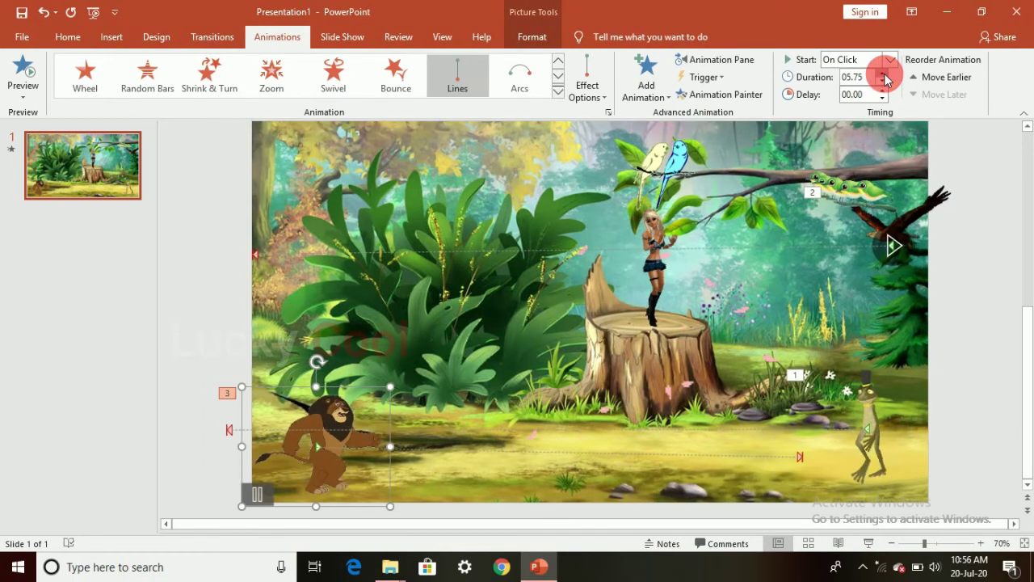
{"action": "left_click", "coordinate": [884, 74]}
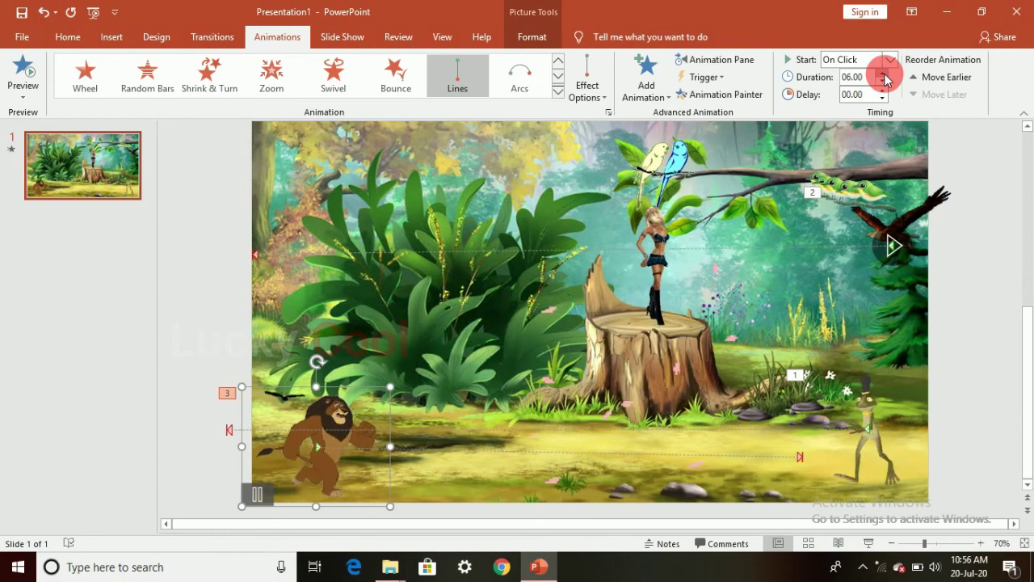
Step: Preview the animations, then run the forest slide as a full-screen show with F5
{"action": "left_click", "coordinate": [31, 76]}
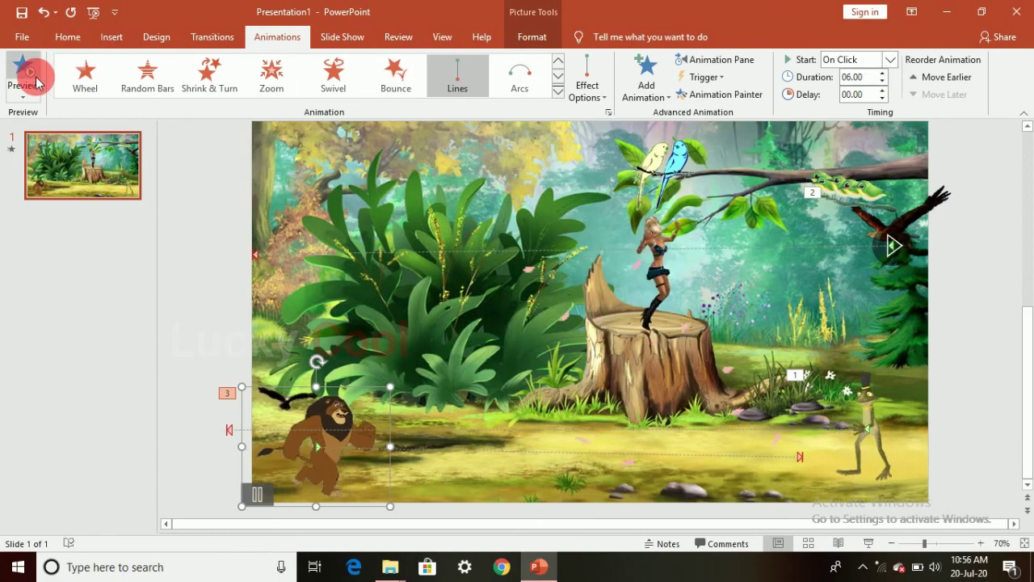
{"action": "key", "text": "F5"}
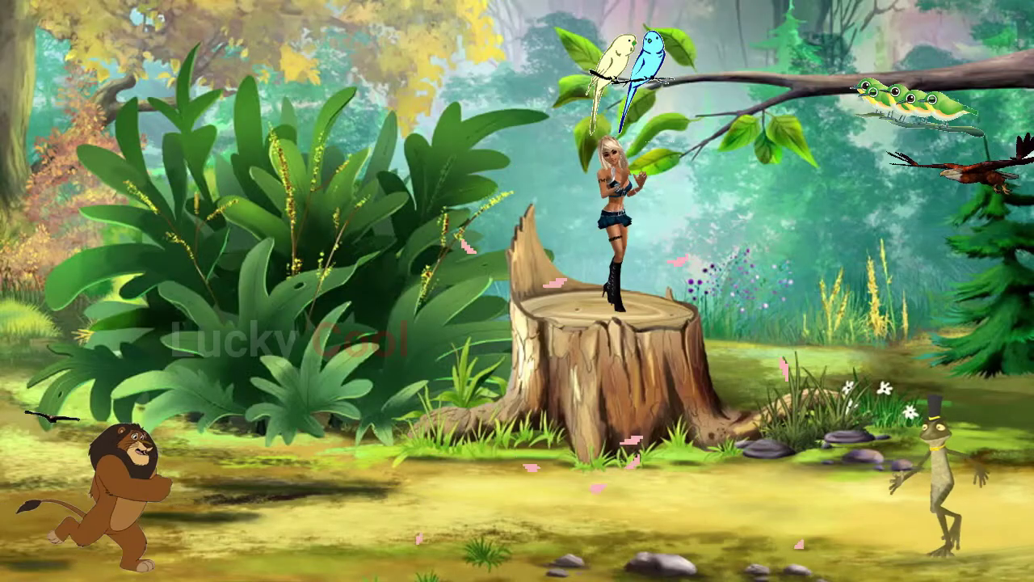